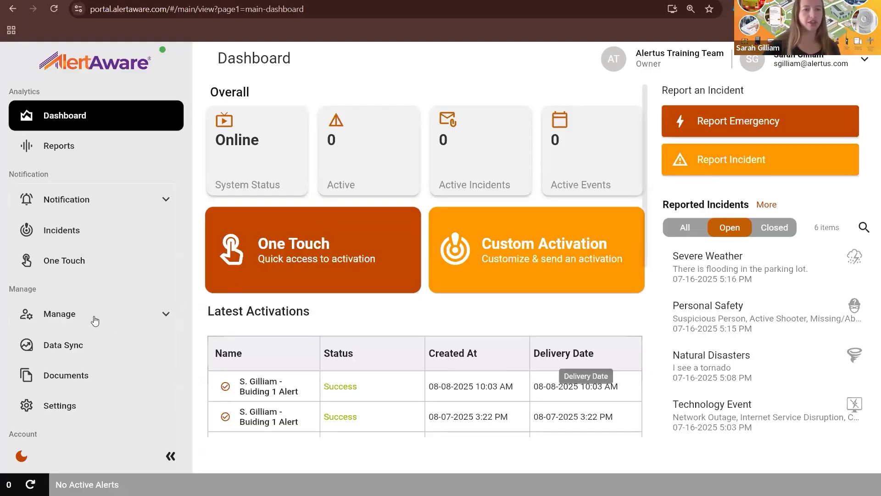
Step: Open the list of users in the organization's management section
{"action": "left_click", "coordinate": [164, 313]}
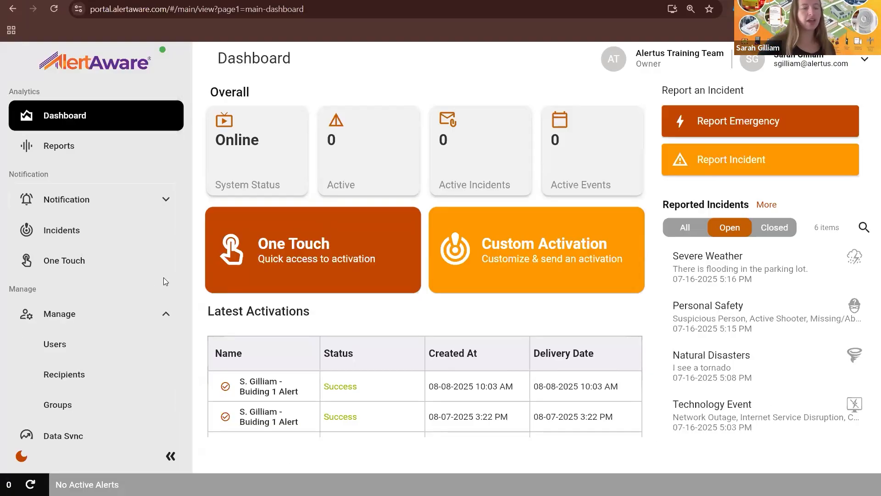
{"action": "scroll", "coordinate": [163, 277], "scroll_direction": "down", "scroll_amount": 1}
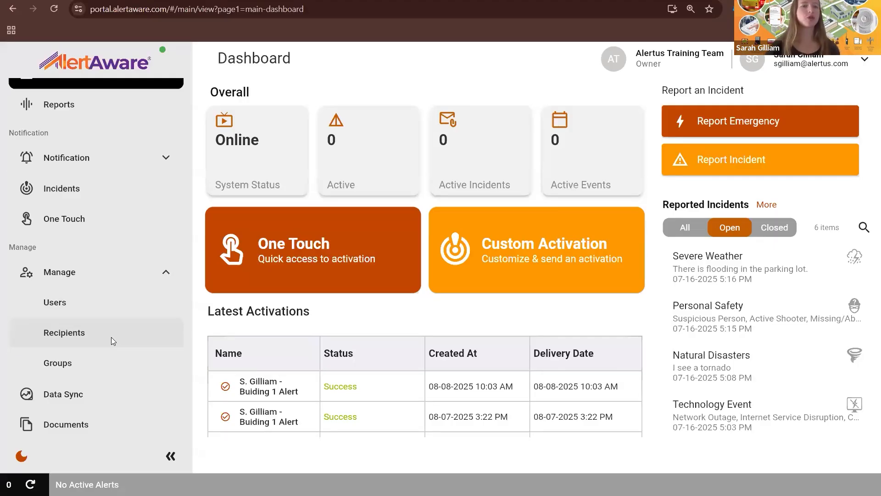
{"action": "left_click", "coordinate": [118, 306]}
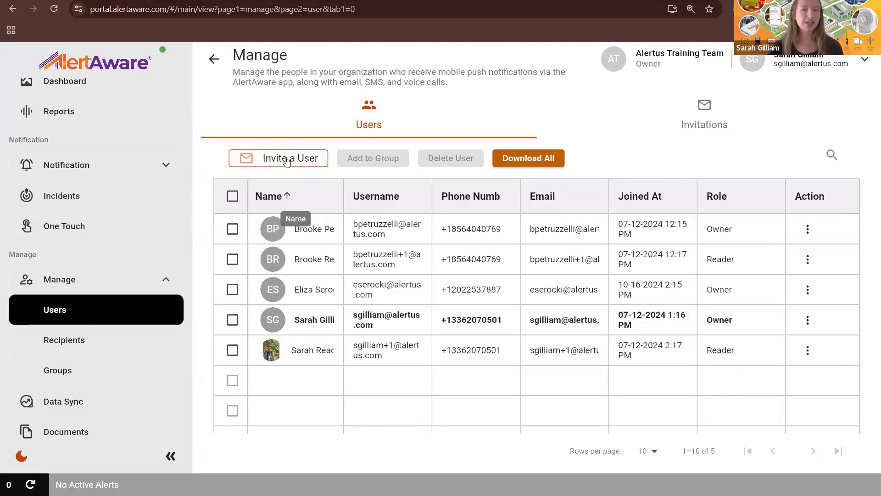
Step: View the role choices in the user invitation form without inviting anyone, and check the list of invitations
{"action": "left_click", "coordinate": [287, 160]}
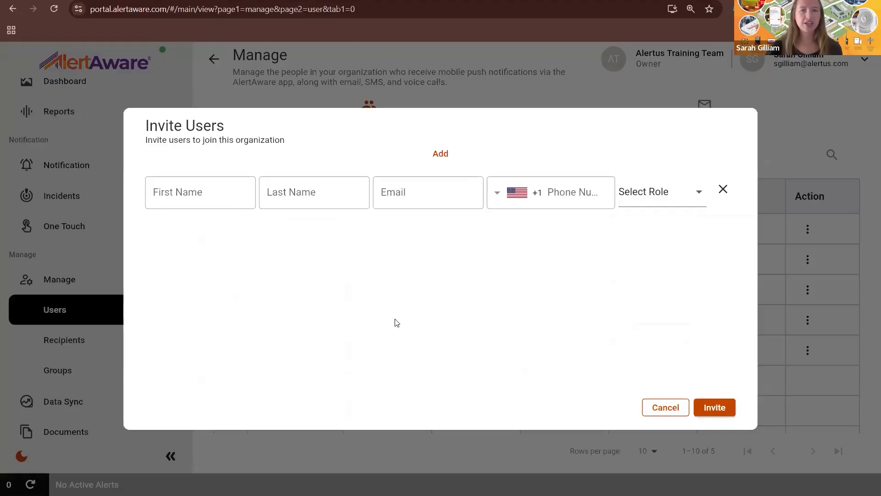
{"action": "left_click", "coordinate": [700, 198]}
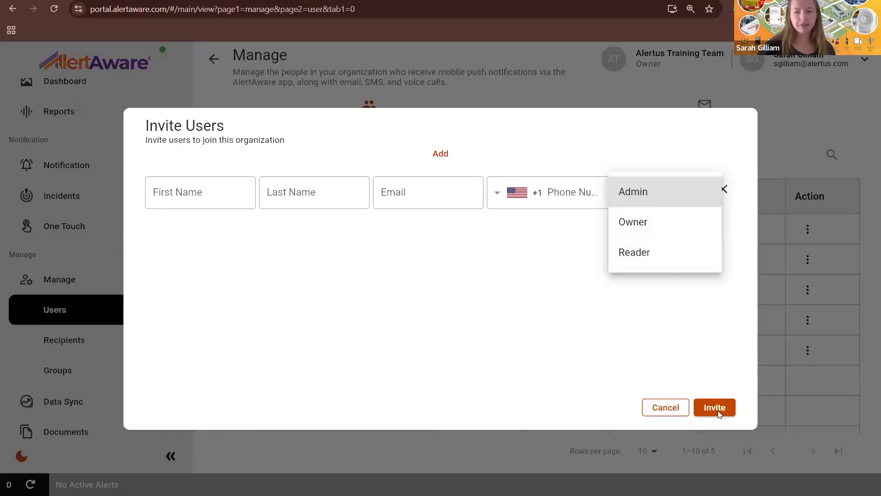
{"action": "left_click", "coordinate": [661, 407]}
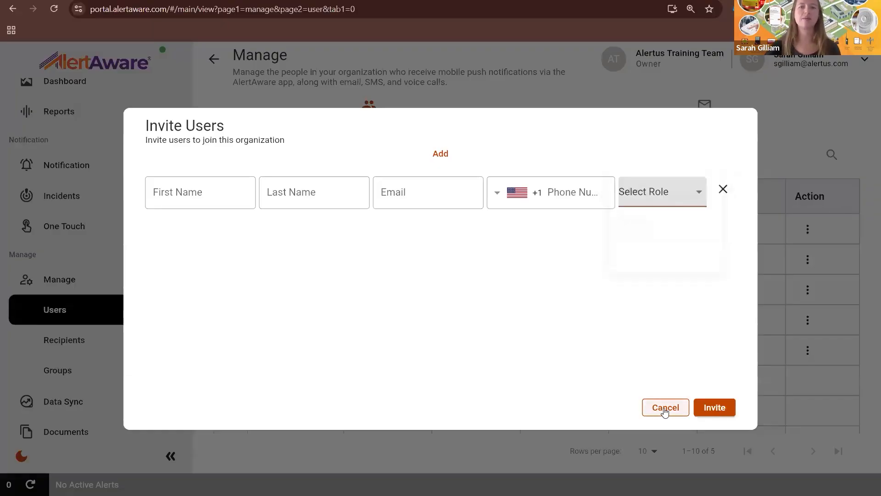
{"action": "left_click", "coordinate": [663, 408]}
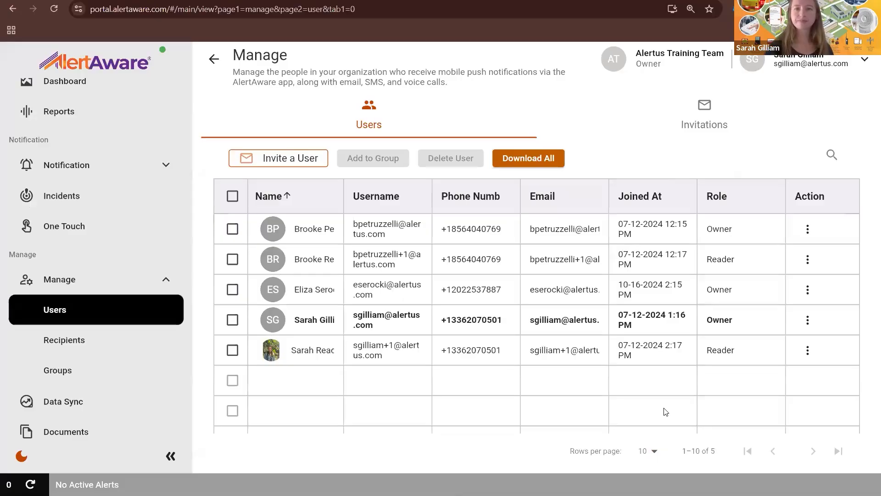
{"action": "left_click", "coordinate": [717, 121]}
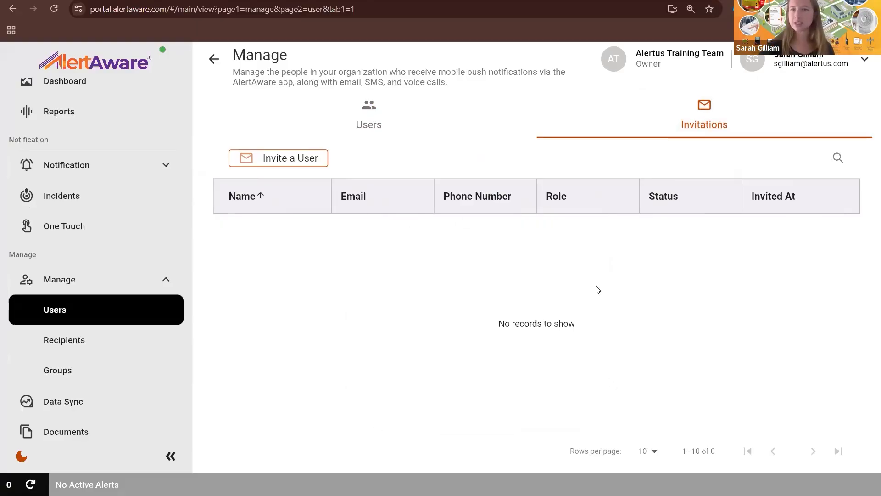
{"action": "left_click", "coordinate": [367, 126]}
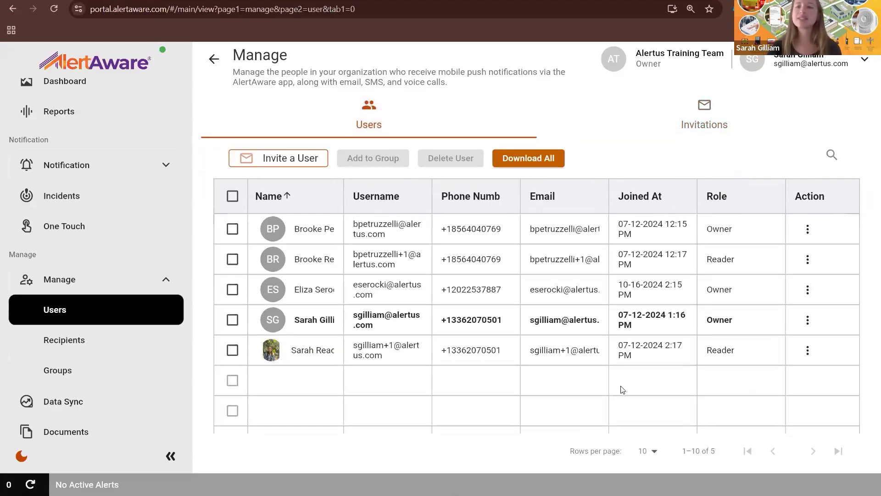
Step: Open the account profile of the last listed user, view the available roles, and cancel without updating
{"action": "left_click", "coordinate": [809, 354]}
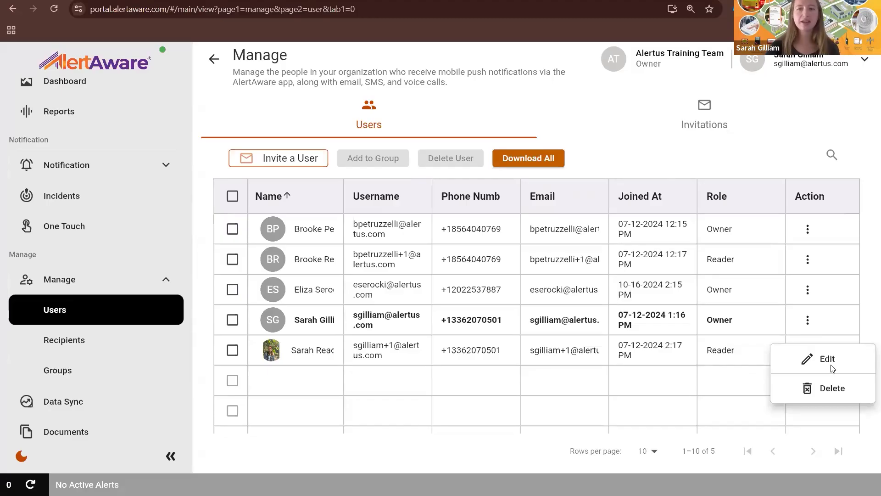
{"action": "left_click", "coordinate": [827, 360]}
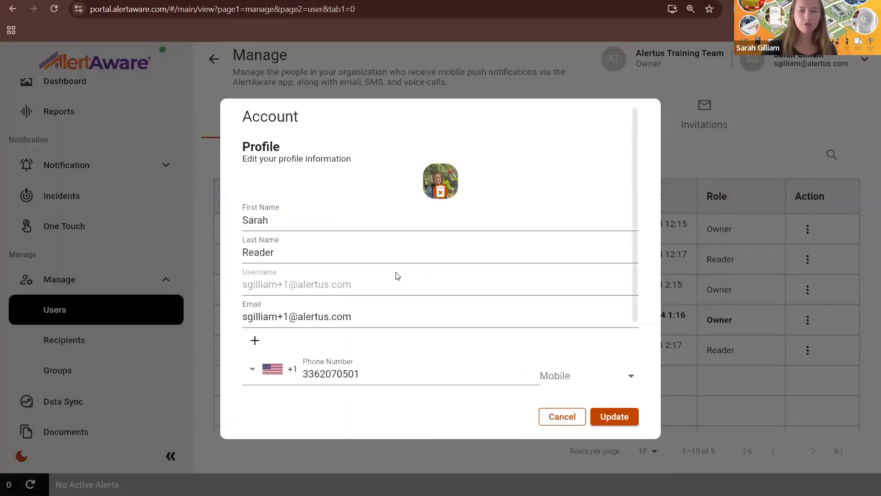
{"action": "scroll", "coordinate": [466, 337], "scroll_direction": "down", "scroll_amount": 3}
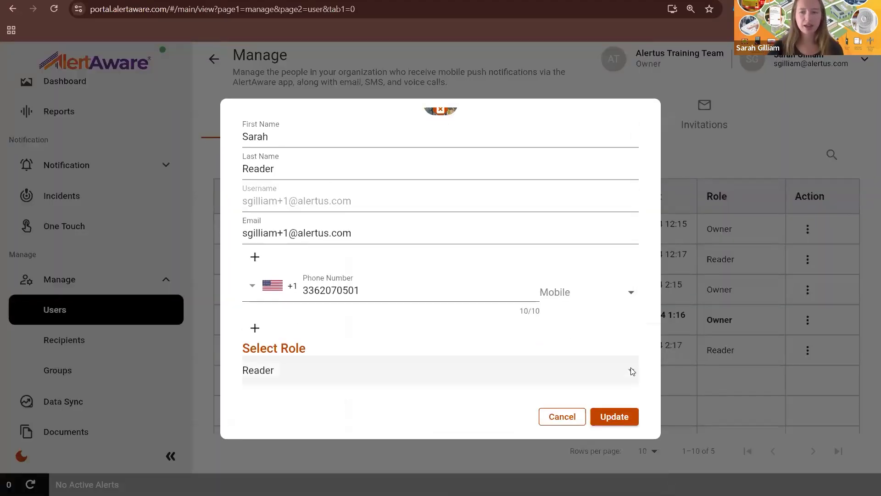
{"action": "left_click", "coordinate": [631, 372]}
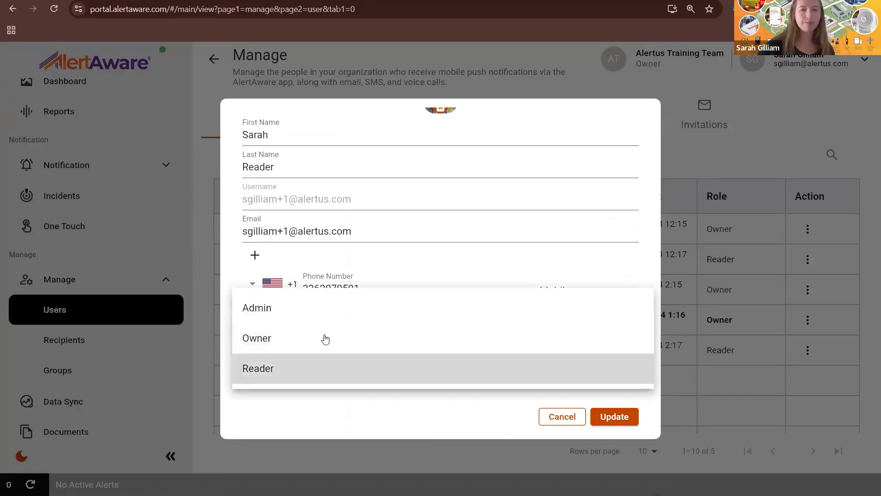
{"action": "left_click", "coordinate": [564, 420]}
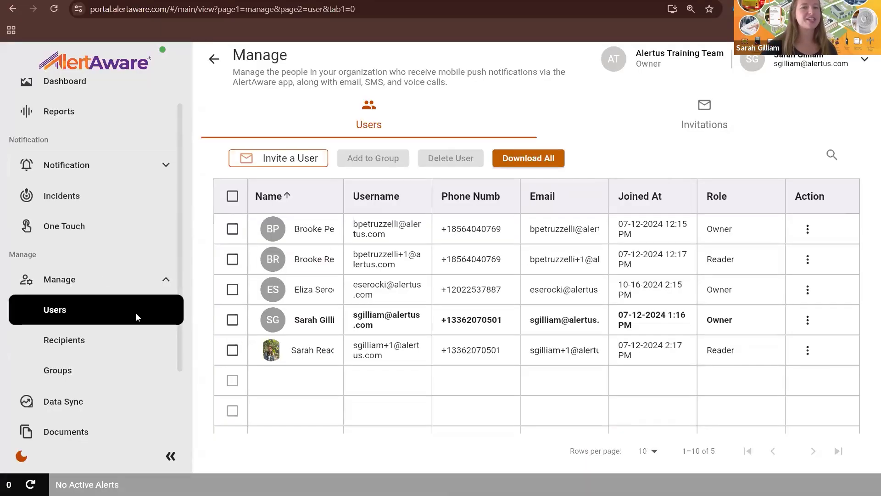
Step: Open the recipients list and review the fields for creating a recipient, closing the form without saving
{"action": "left_click", "coordinate": [71, 348]}
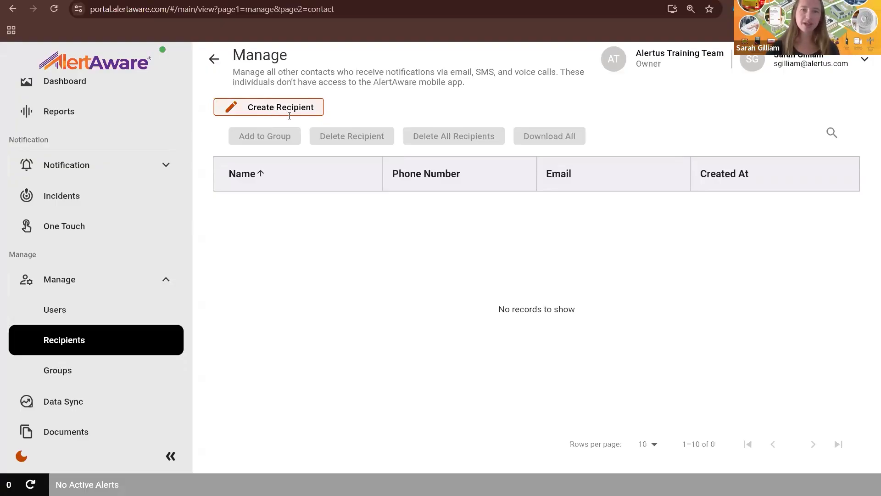
{"action": "left_click", "coordinate": [275, 110]}
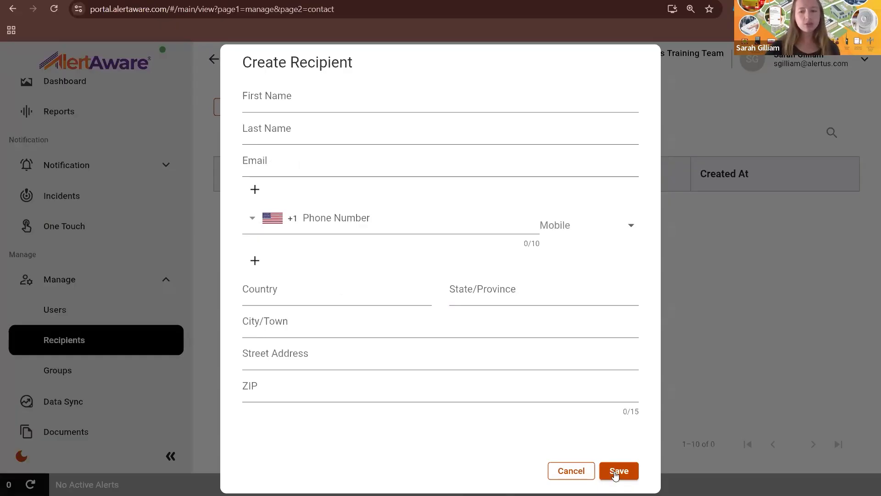
{"action": "left_click", "coordinate": [571, 471]}
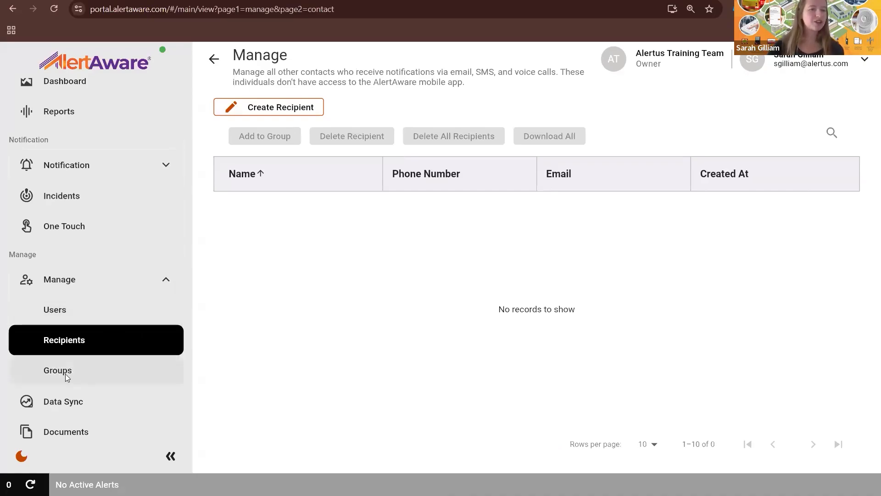
Step: Open the Building 1 group from the groups list and view its user and recipient members
{"action": "left_click", "coordinate": [109, 370]}
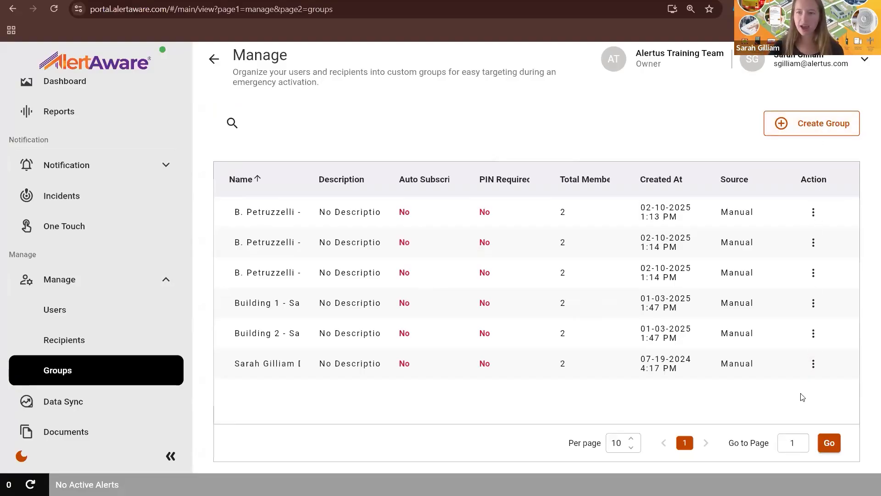
{"action": "left_click", "coordinate": [813, 305]}
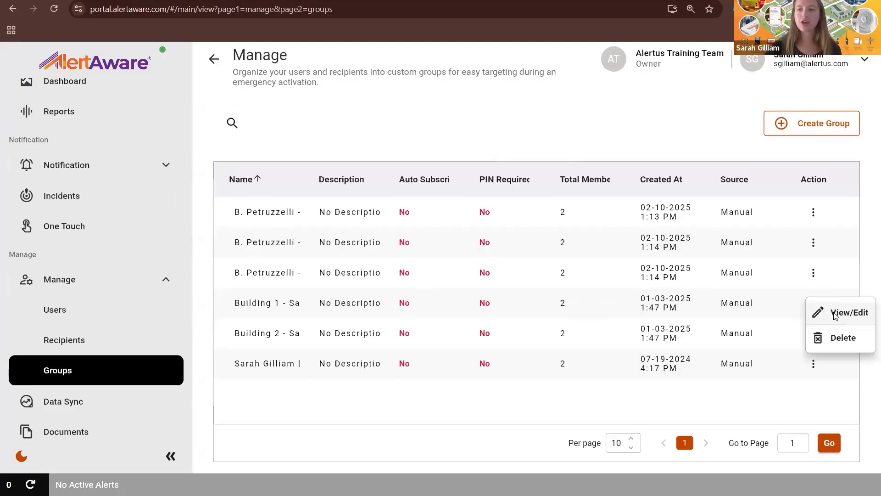
{"action": "left_click", "coordinate": [836, 315]}
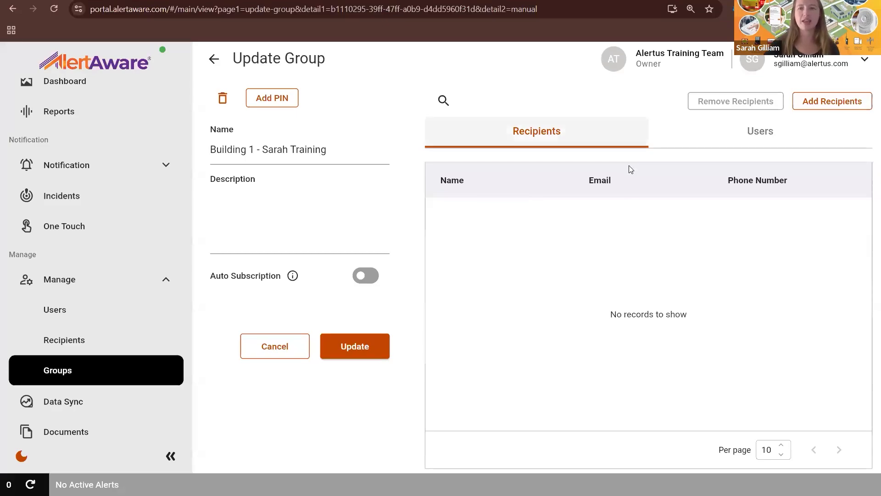
{"action": "left_click", "coordinate": [759, 147]}
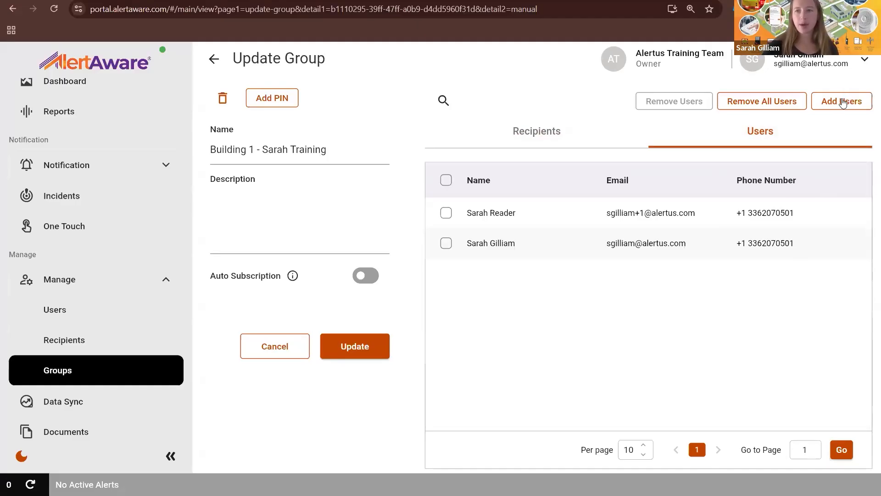
{"action": "left_click", "coordinate": [528, 143]}
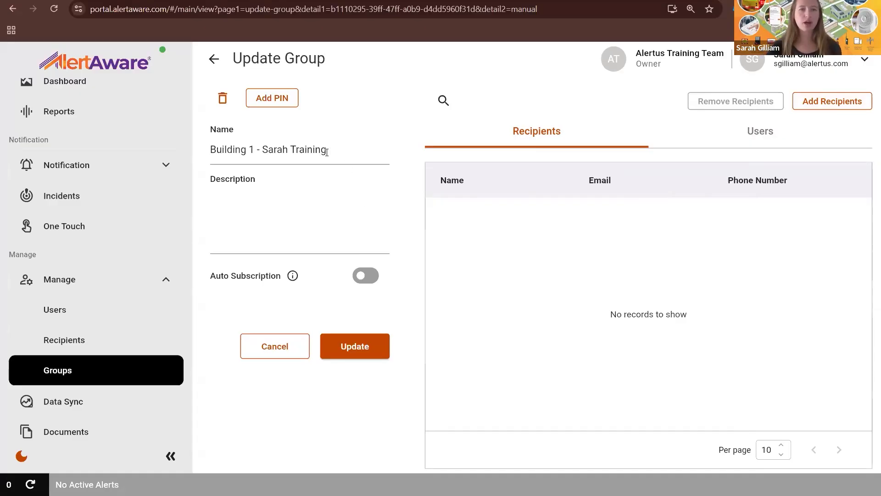
Step: Read the group's Auto Subscription explanation and view the form for adding a group PIN without setting one
{"action": "left_click", "coordinate": [327, 182]}
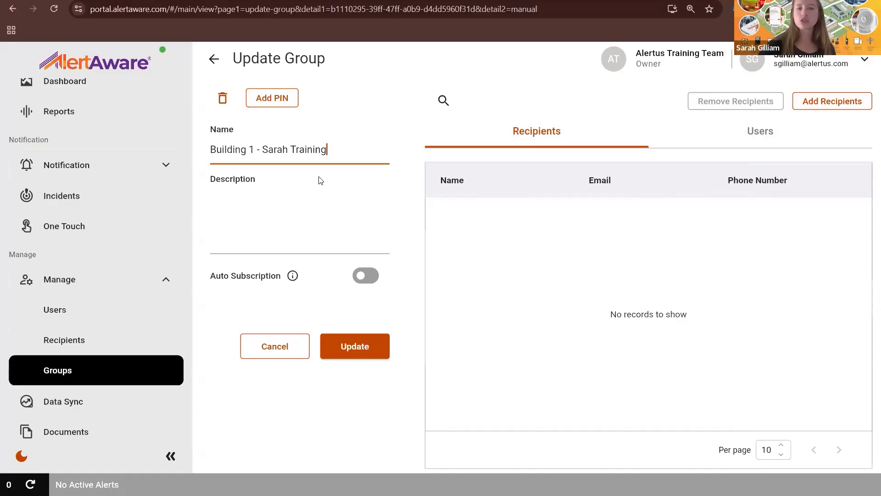
{"action": "left_click", "coordinate": [315, 197]}
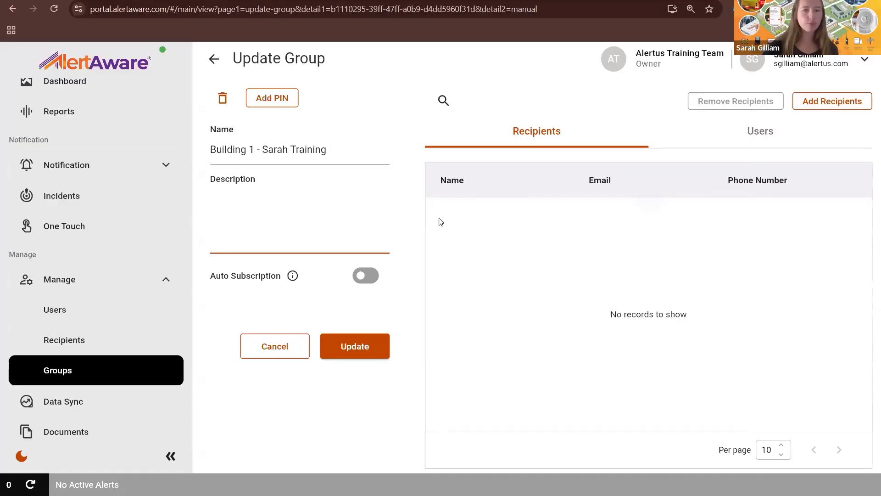
{"action": "left_click", "coordinate": [294, 278]}
{"action": "mouse_move", "coordinate": [294, 278]}
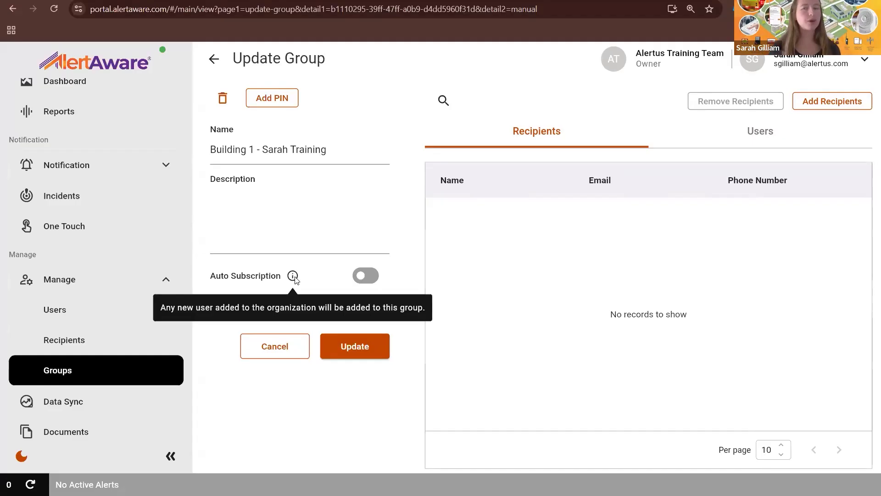
{"action": "left_click", "coordinate": [284, 103]}
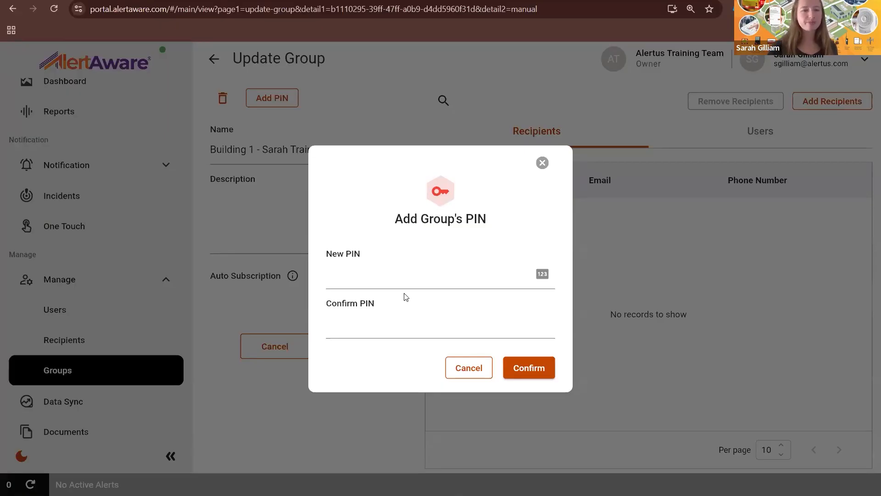
{"action": "left_click", "coordinate": [543, 163]}
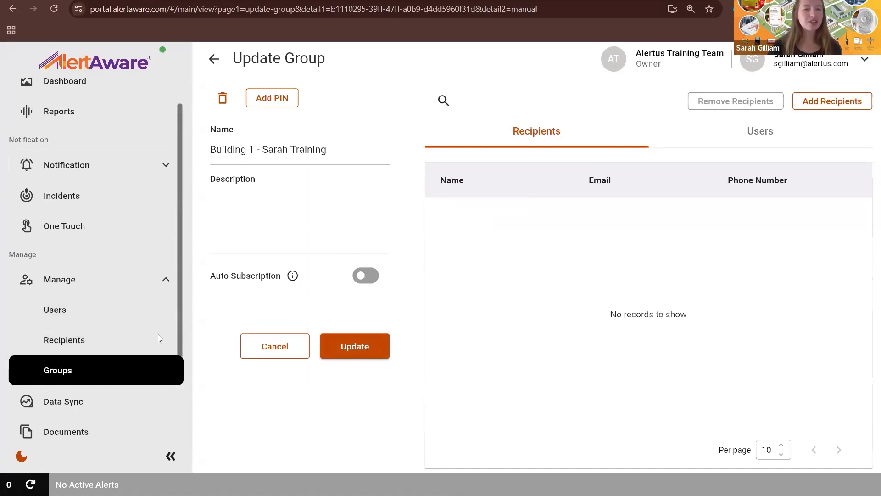
Step: Open the user CSV upload form in Data Sync
{"action": "scroll", "coordinate": [158, 334], "scroll_direction": "down", "scroll_amount": 1}
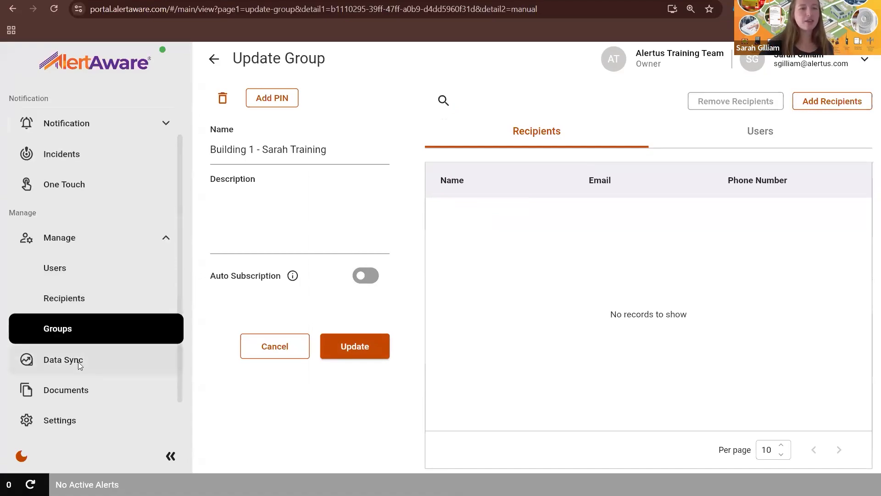
{"action": "left_click", "coordinate": [79, 361]}
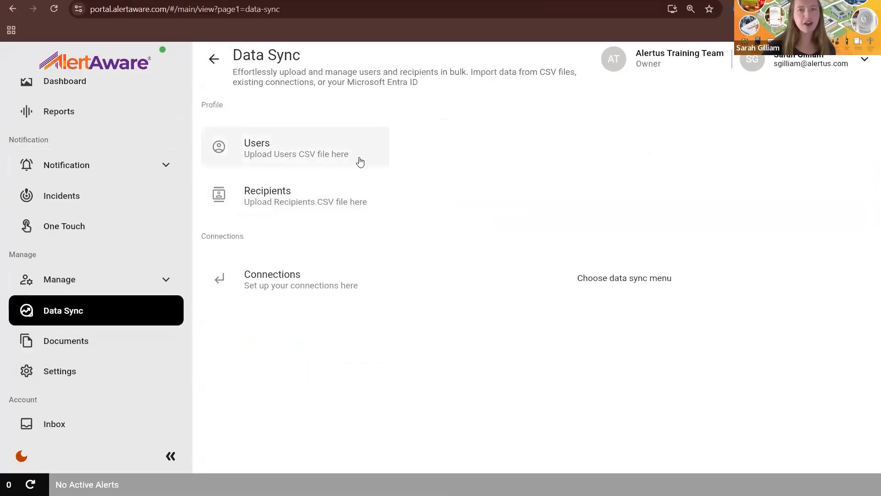
{"action": "left_click", "coordinate": [283, 150]}
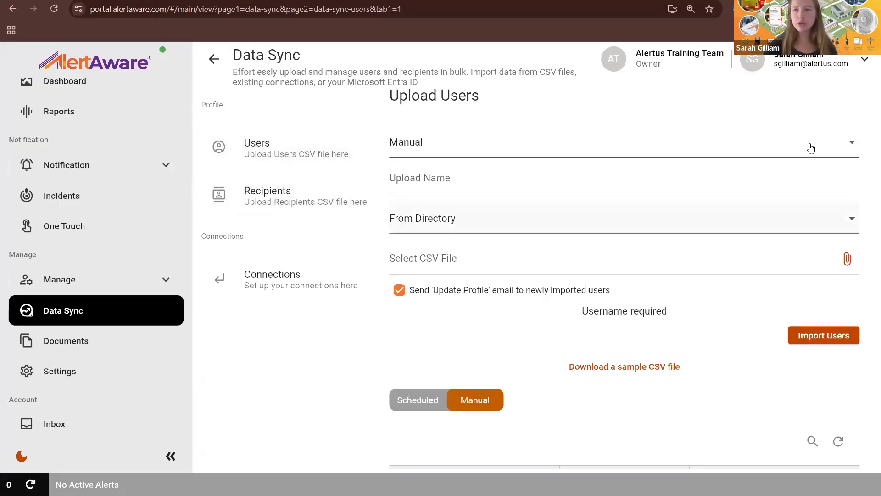
Step: Switch the user upload to Scheduled, review its frequency options keeping Fixed, and set the upload type back to Manual
{"action": "left_click", "coordinate": [850, 143]}
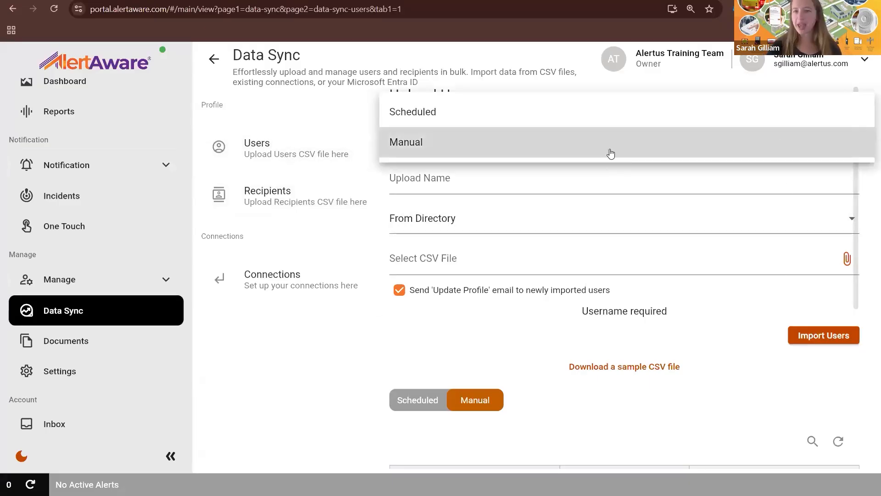
{"action": "left_click", "coordinate": [454, 115]}
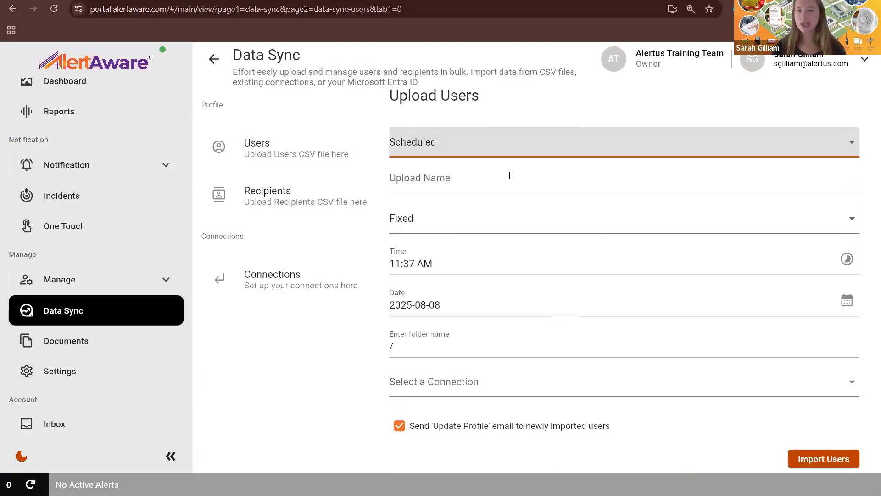
{"action": "left_click", "coordinate": [594, 230]}
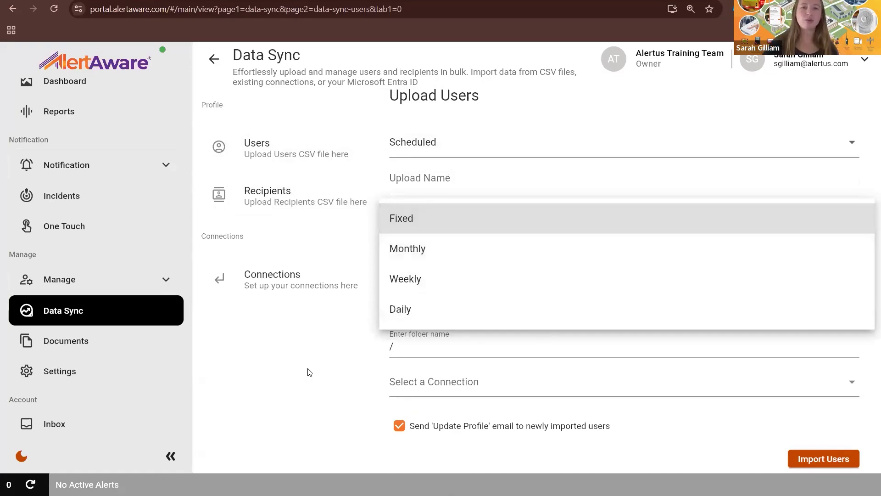
{"action": "left_click", "coordinate": [495, 219]}
{"action": "left_click", "coordinate": [503, 144]}
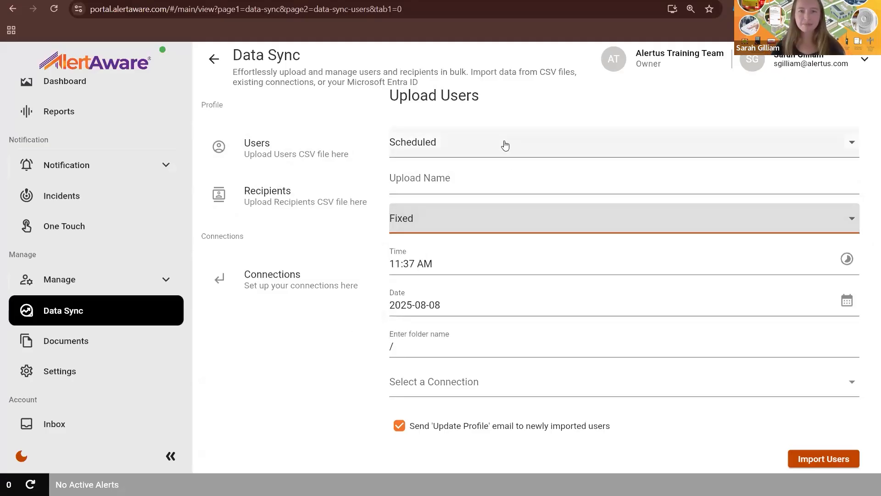
{"action": "left_click", "coordinate": [483, 180]}
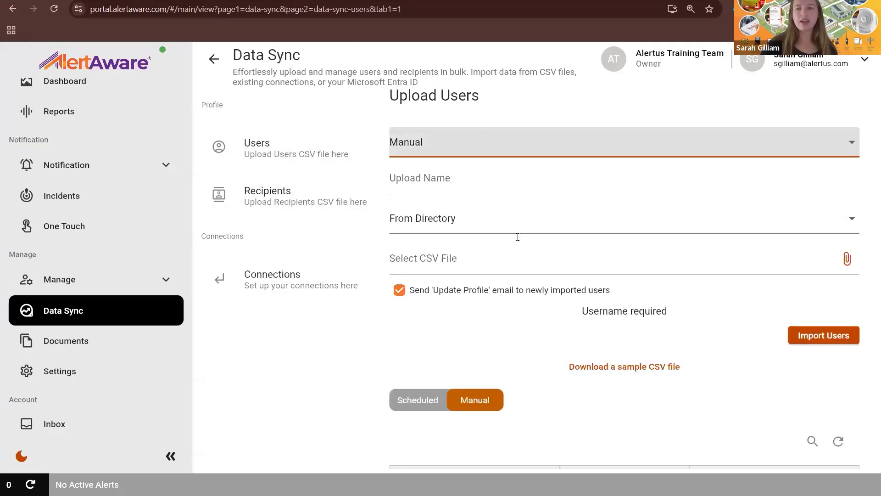
Step: View the CSV file picker for the user upload without choosing a file, and look over the remaining upload options
{"action": "left_click", "coordinate": [847, 266]}
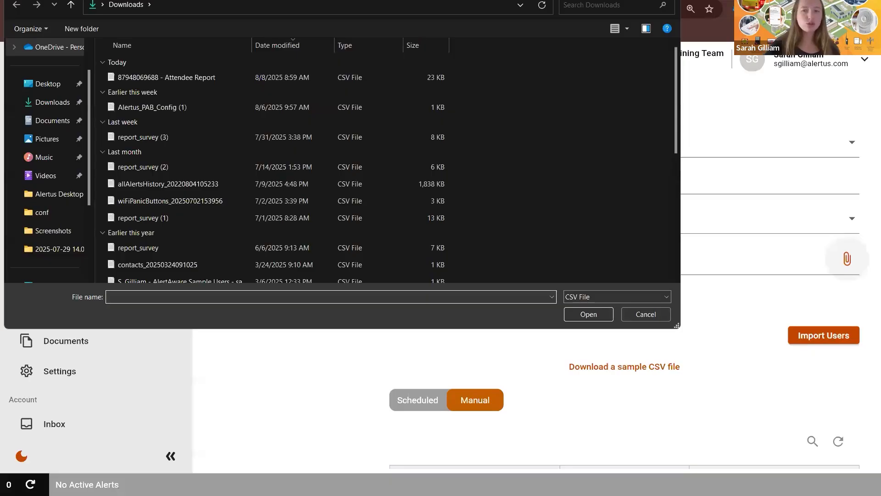
{"action": "key", "text": "Escape"}
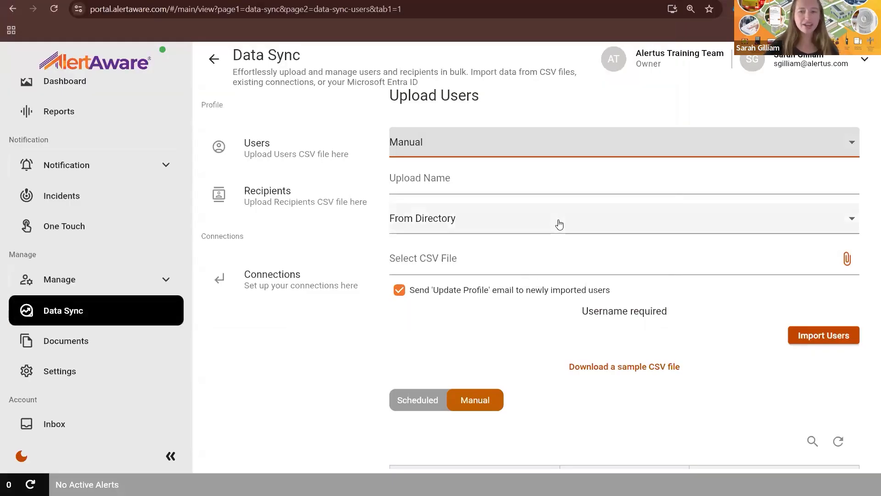
{"action": "scroll", "coordinate": [569, 260], "scroll_direction": "down", "scroll_amount": 1}
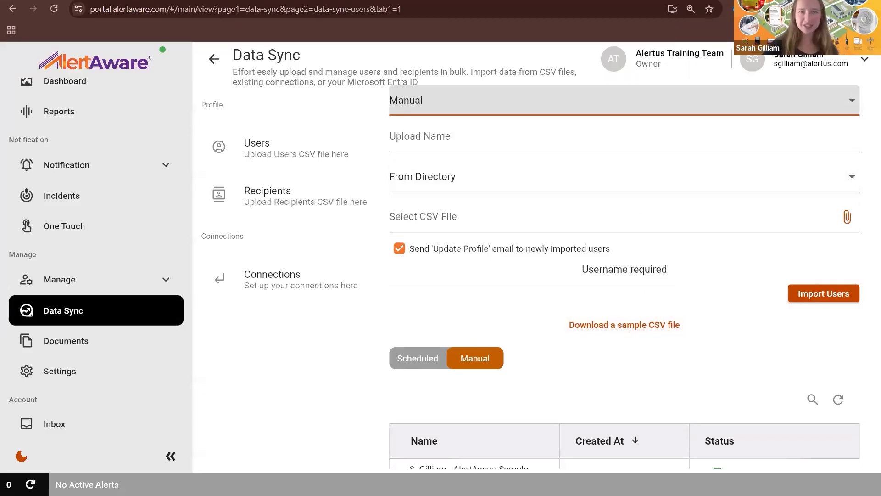
Step: Switch to the AlertAware Sample Users spreadsheet in Google Sheets and examine its columns, including the group header and the sample user's group entry
{"action": "key", "text": "ctrl+Tab"}
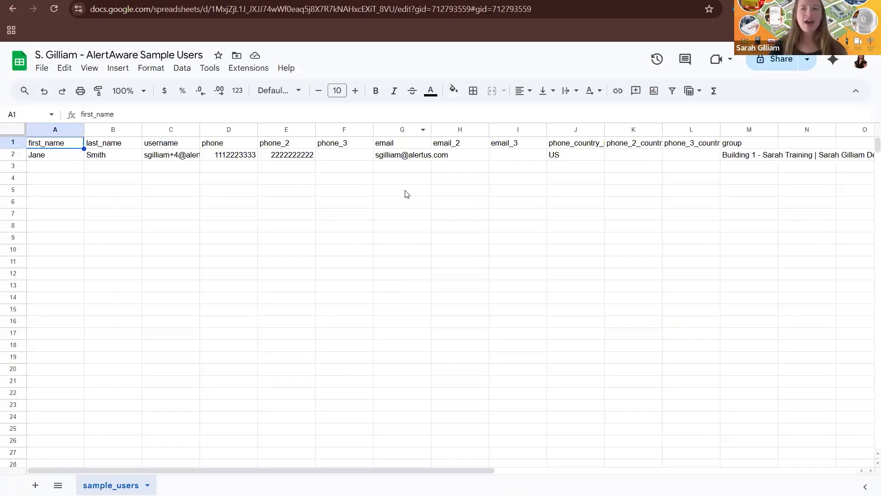
{"action": "left_click_drag", "start_coordinate": [470, 471], "coordinate": [540, 470]}
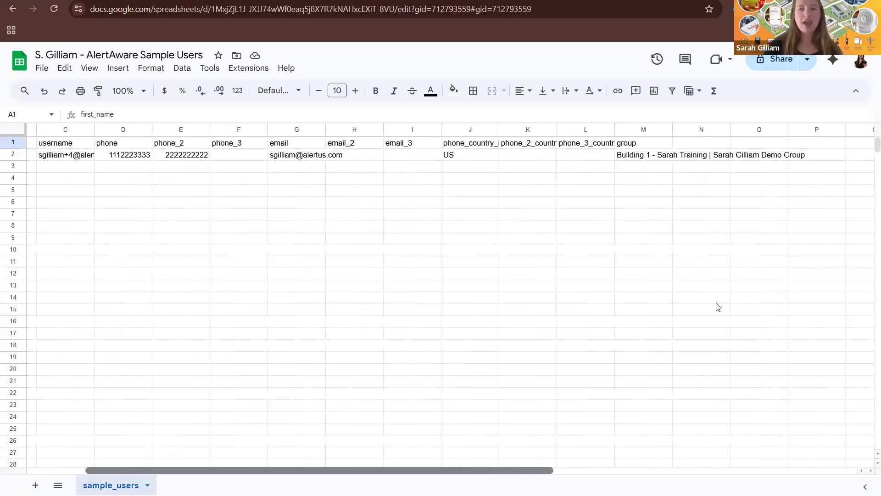
{"action": "left_click", "coordinate": [639, 143]}
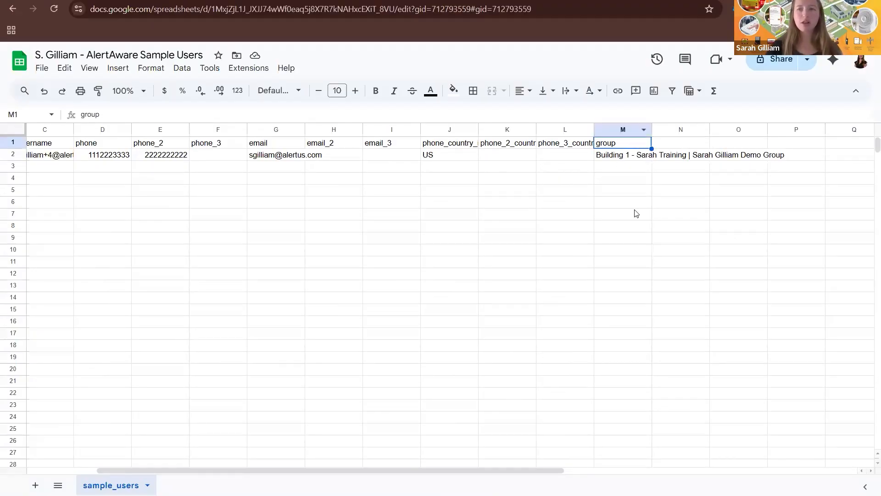
{"action": "key", "text": "Down"}
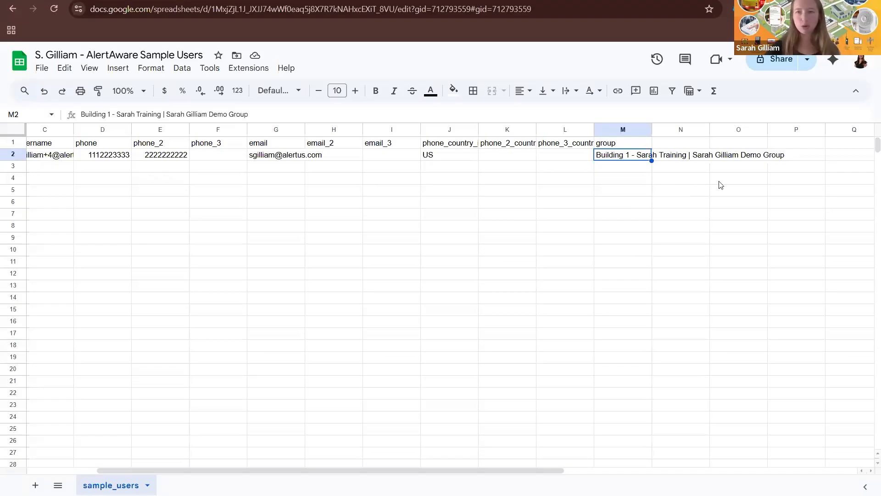
{"action": "left_click", "coordinate": [699, 194]}
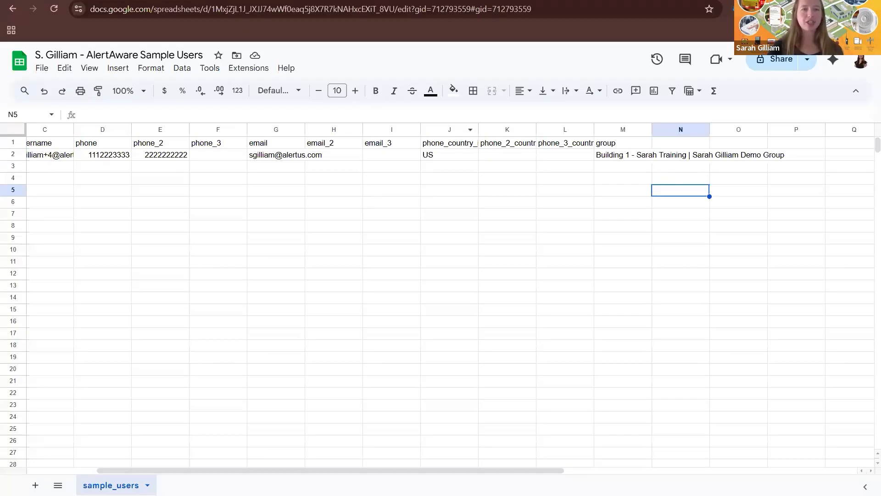
Step: Return to AlertAware, open the Building 1 group's update form, and compare its name with the sample spreadsheet's group entry
{"action": "left_click", "coordinate": [321, 1]}
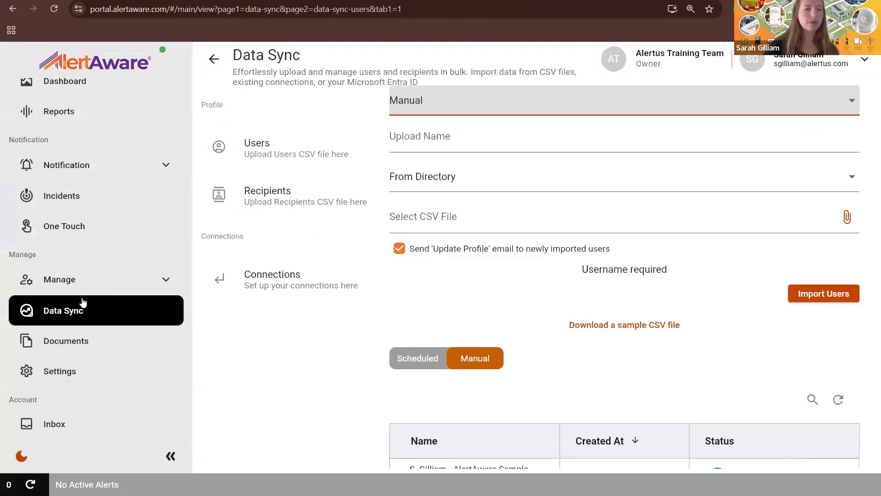
{"action": "left_click", "coordinate": [79, 281]}
{"action": "left_click", "coordinate": [56, 380]}
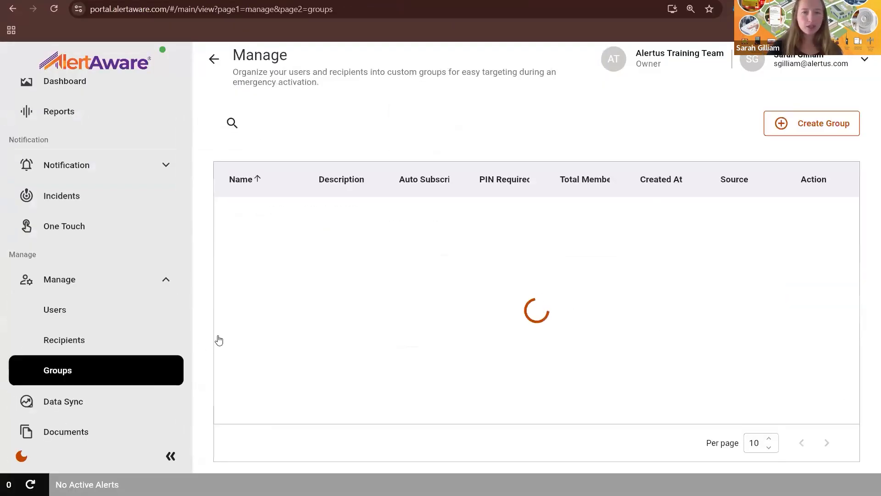
{"action": "left_click", "coordinate": [814, 304]}
{"action": "left_click", "coordinate": [829, 316]}
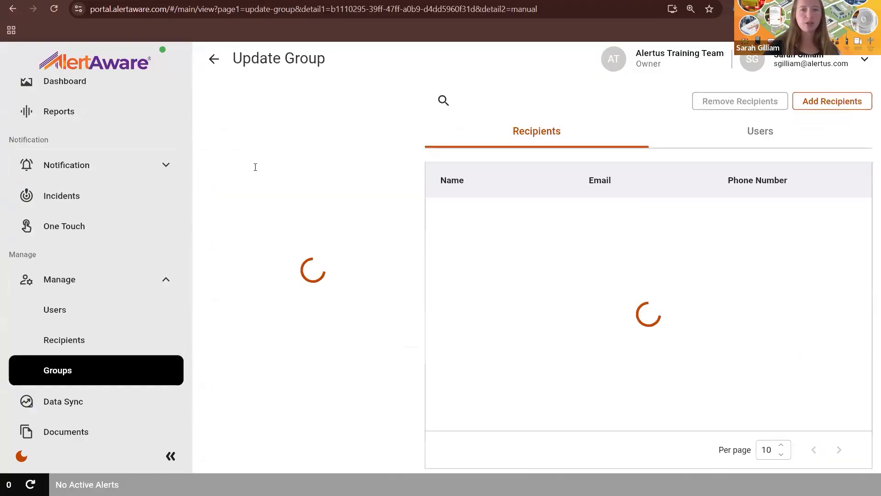
{"action": "left_click_drag", "start_coordinate": [344, 151], "coordinate": [193, 120]}
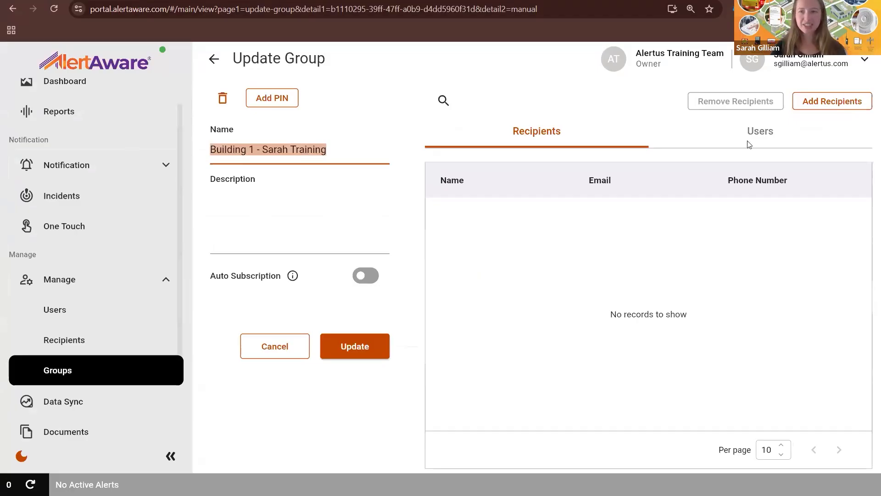
{"action": "key", "text": "alt+Tab"}
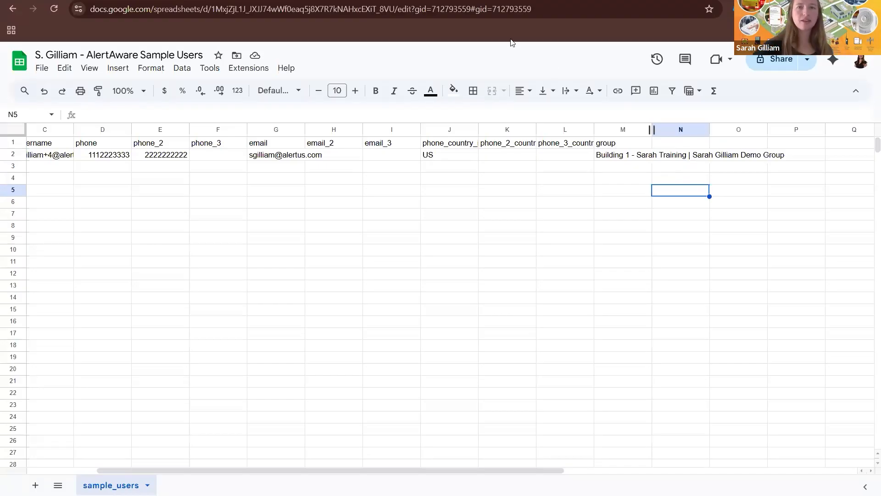
{"action": "key", "text": "alt+Tab"}
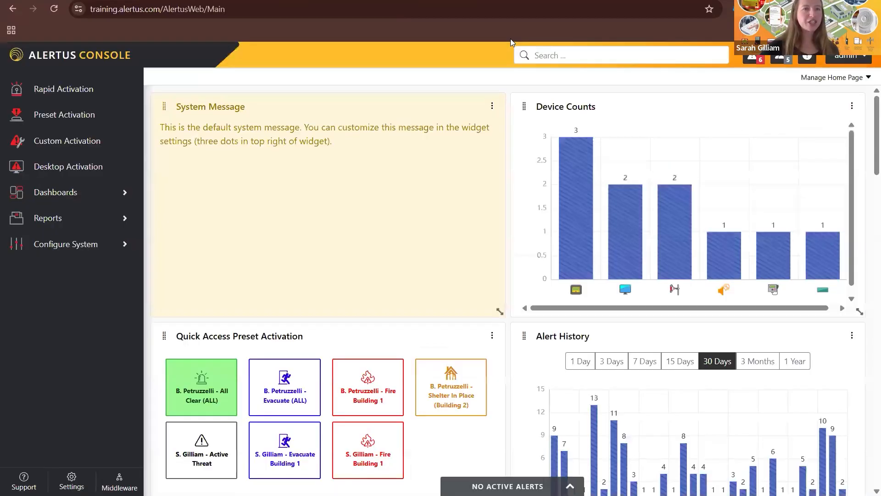
{"action": "left_click", "coordinate": [275, 1]}
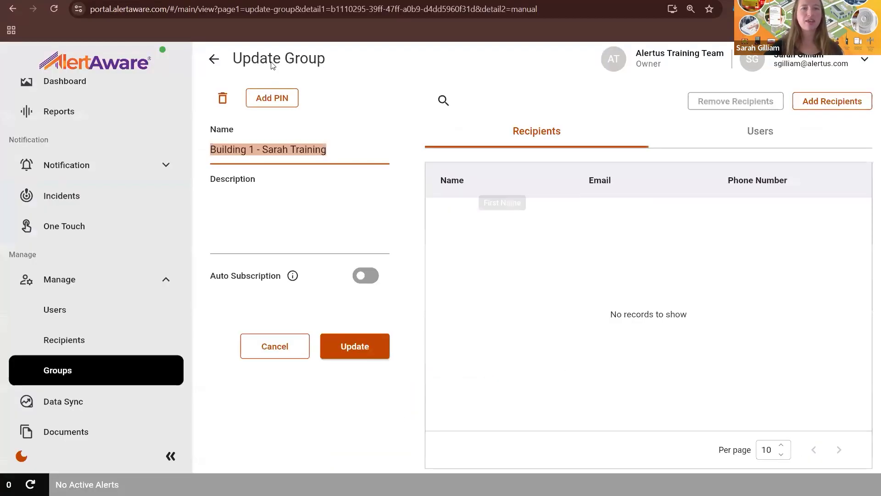
Step: In Data Sync's Connections, view the settings for a new SFTP connection and cancel without saving it
{"action": "left_click", "coordinate": [214, 60]}
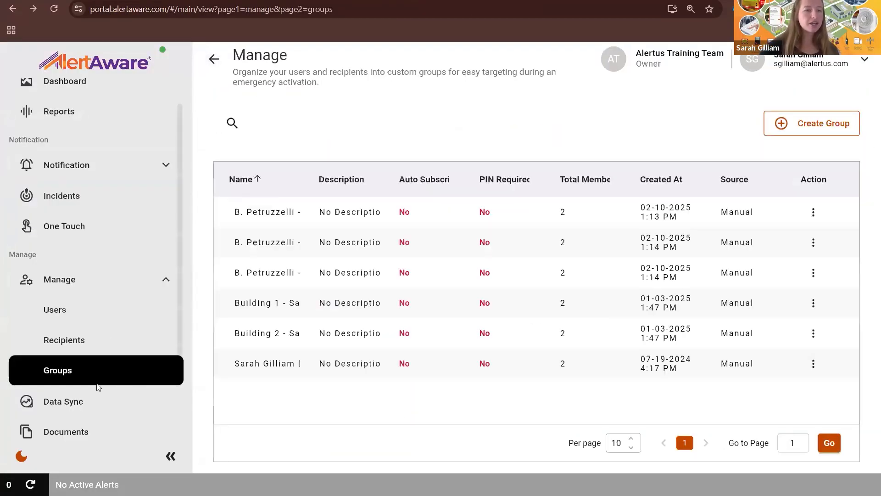
{"action": "left_click", "coordinate": [75, 402]}
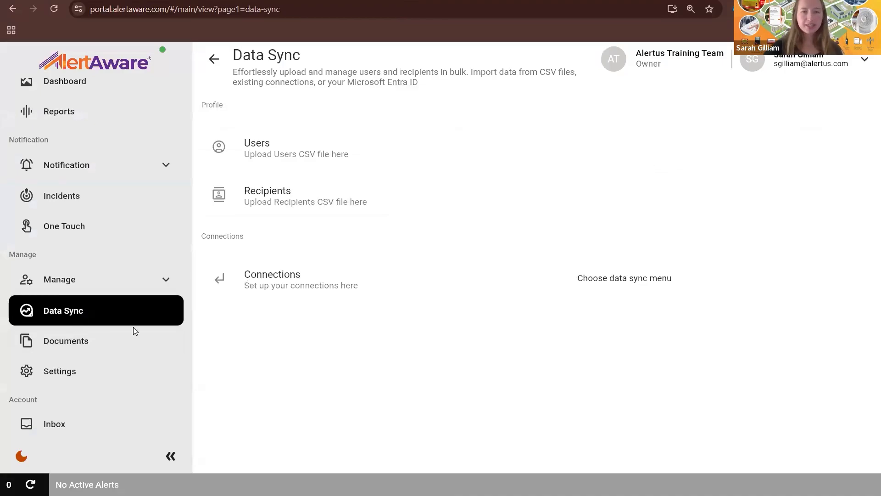
{"action": "left_click", "coordinate": [295, 286]}
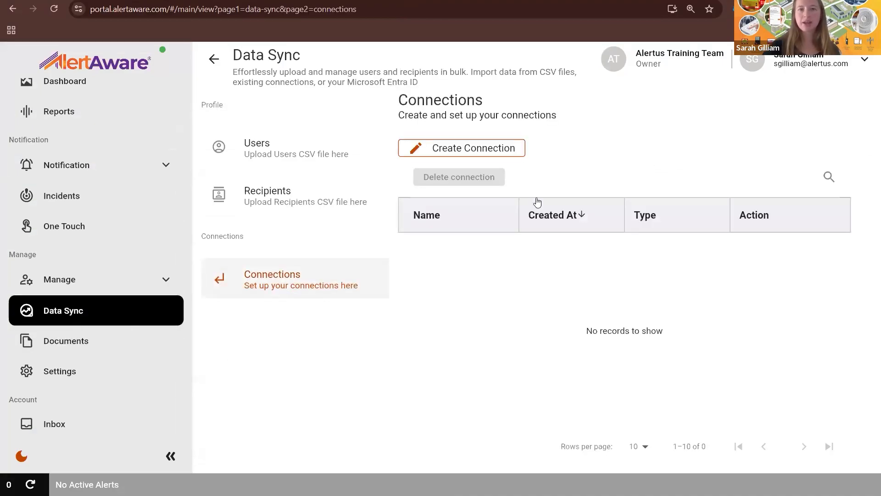
{"action": "left_click", "coordinate": [507, 152]}
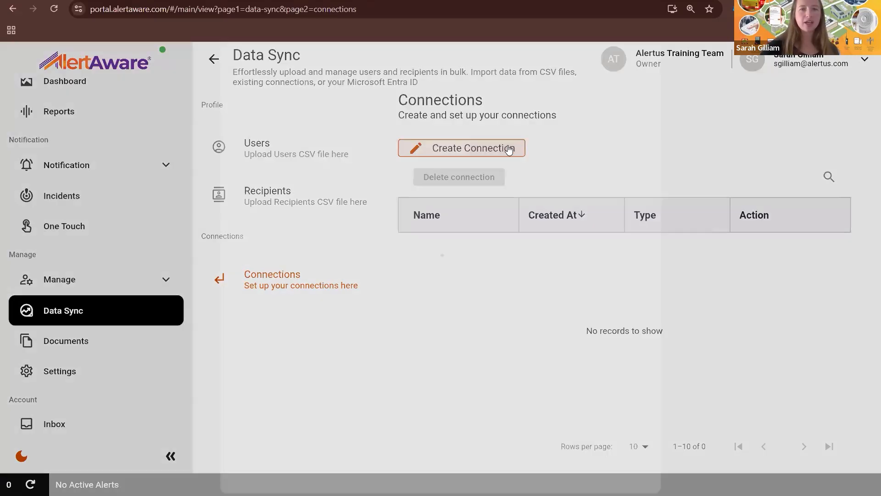
{"action": "left_click", "coordinate": [511, 140]}
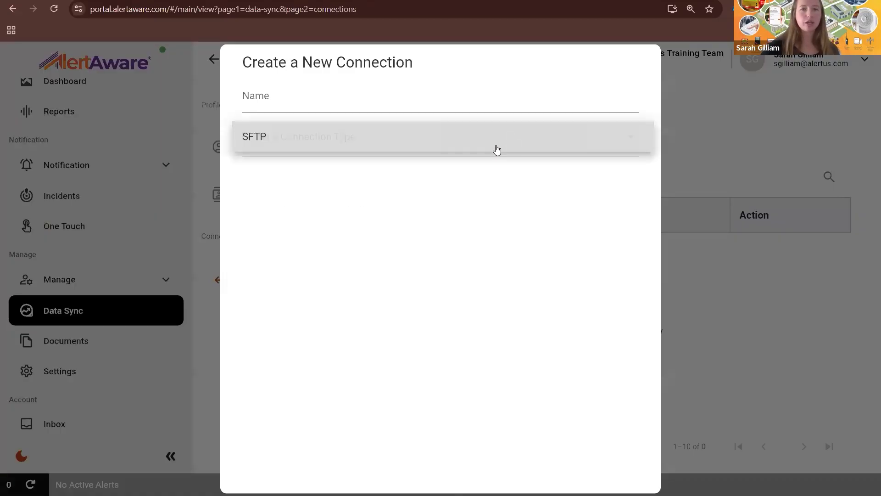
{"action": "left_click", "coordinate": [403, 145]}
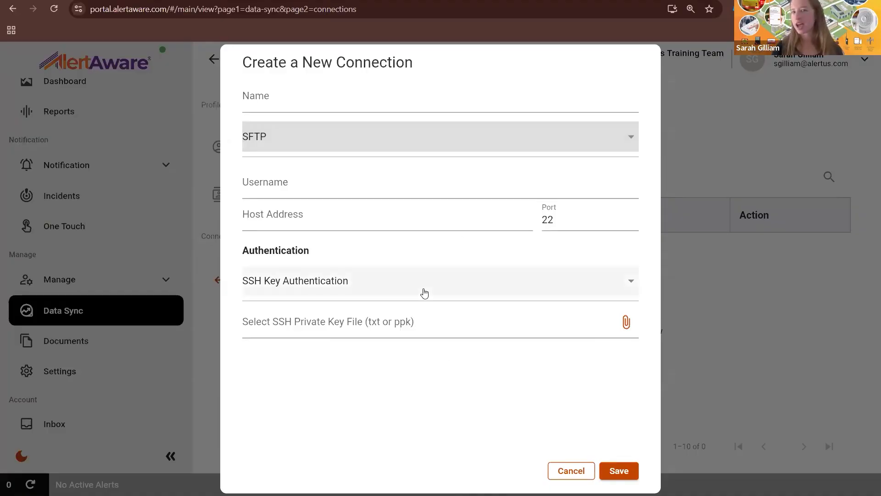
{"action": "left_click", "coordinate": [572, 473]}
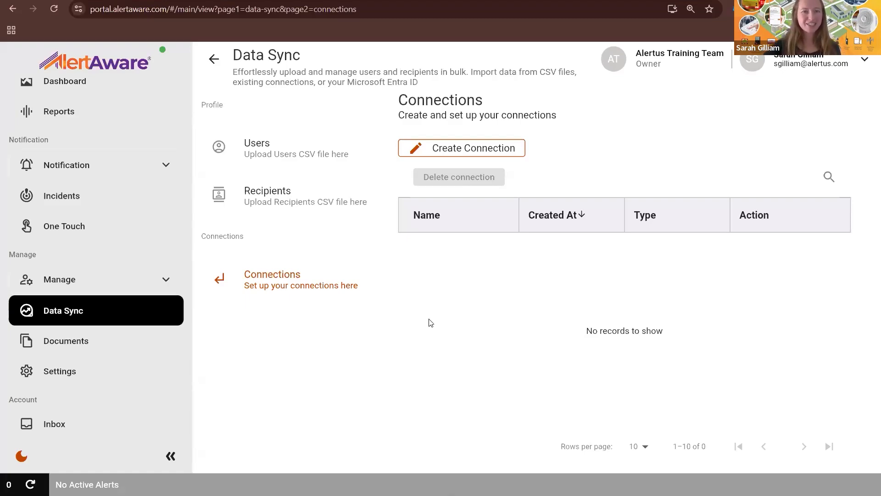
Step: Start creating a new self registration portal from the organization settings
{"action": "left_click", "coordinate": [73, 377]}
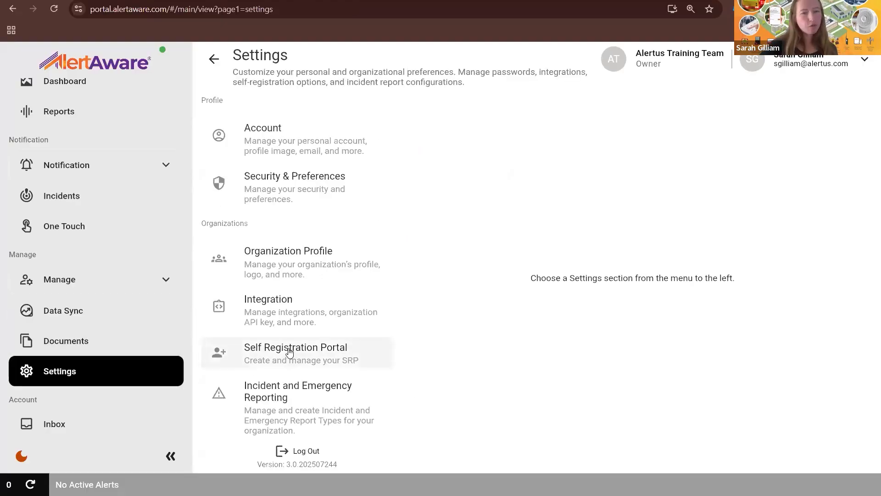
{"action": "left_click", "coordinate": [289, 352]}
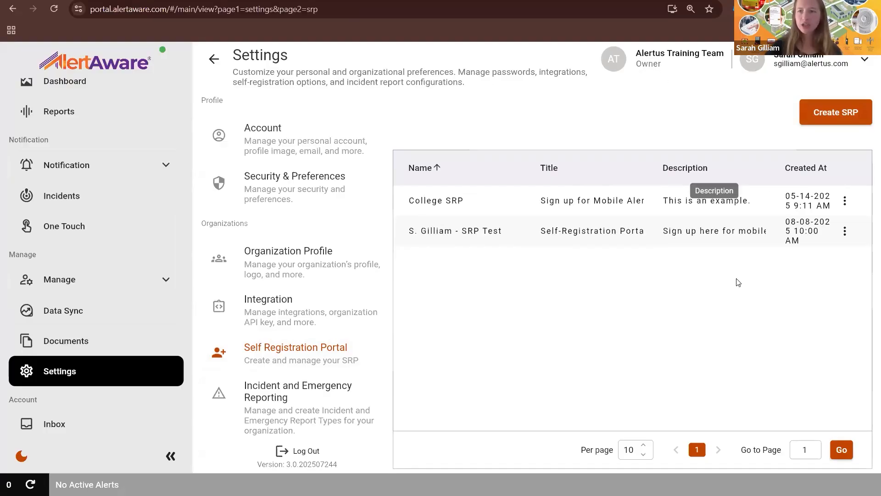
{"action": "left_click", "coordinate": [837, 115]}
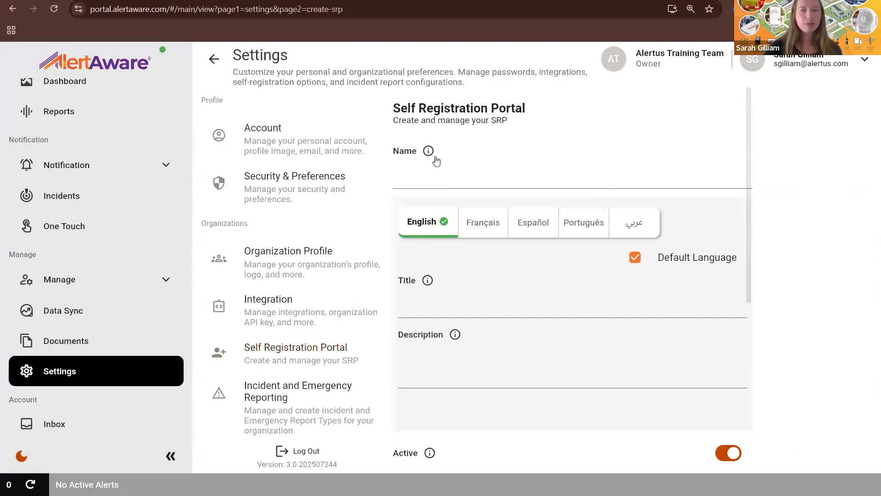
Step: Read the explanation of the portal's Name field and name the portal Camp SRP
{"action": "left_click", "coordinate": [429, 153]}
{"action": "left_click", "coordinate": [430, 156]}
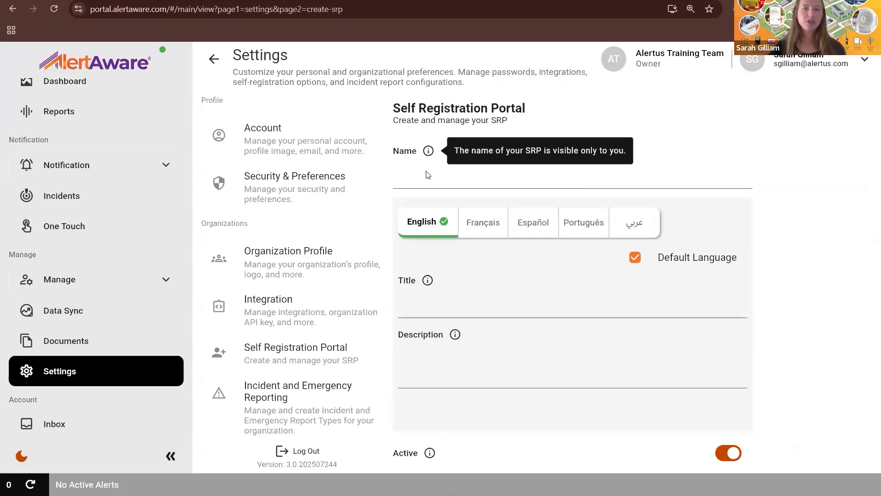
{"action": "left_click", "coordinate": [423, 168]}
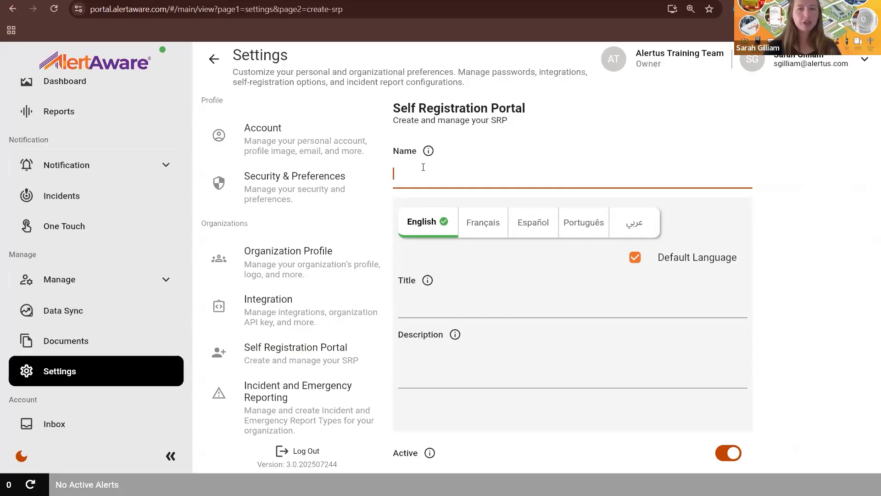
{"action": "type", "text": "Camp "}
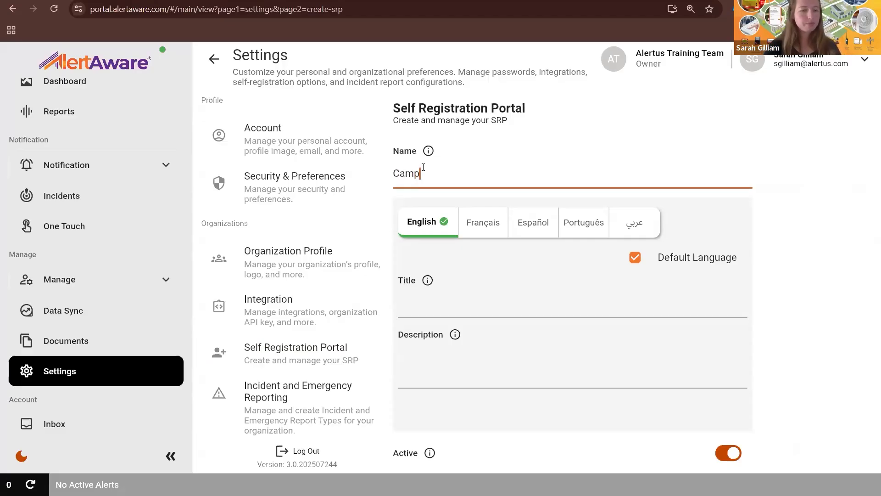
{"action": "type", "text": "SRP"}
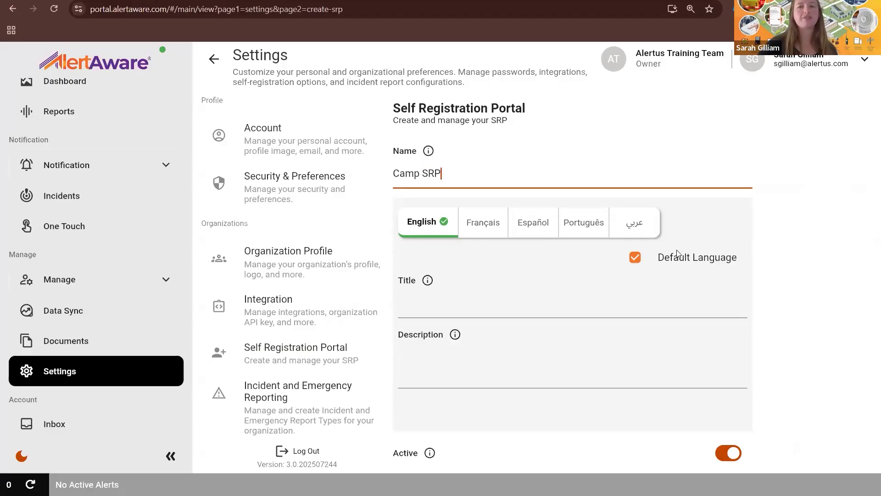
Step: Look through other language versions of the portal's title and description, including Français, and return to English
{"action": "left_click", "coordinate": [491, 227]}
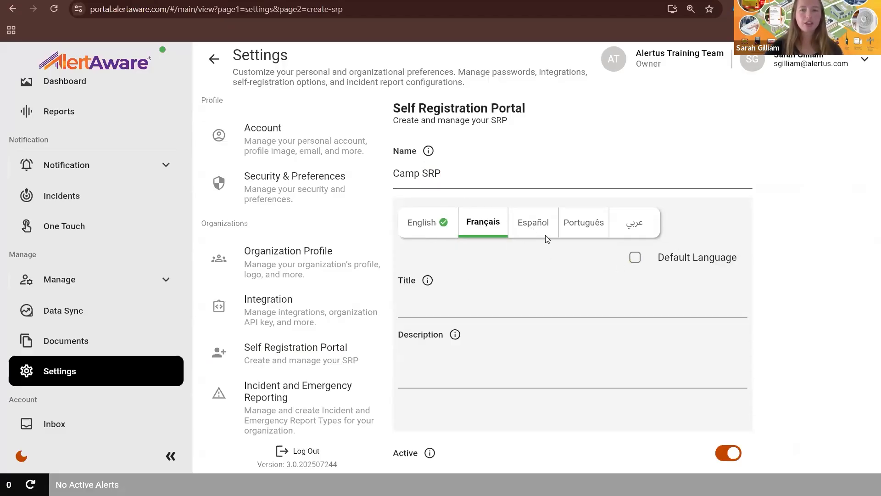
{"action": "left_click", "coordinate": [558, 236]}
{"action": "left_click", "coordinate": [420, 234]}
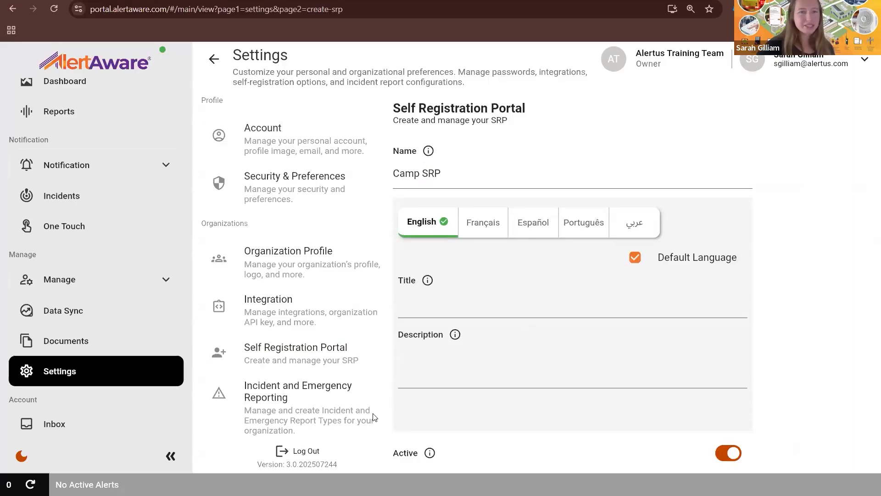
Step: Read the Title field's explanation and set the portal's English title to Mobile Notification Signup
{"action": "scroll", "coordinate": [610, 274], "scroll_direction": "down", "scroll_amount": 1}
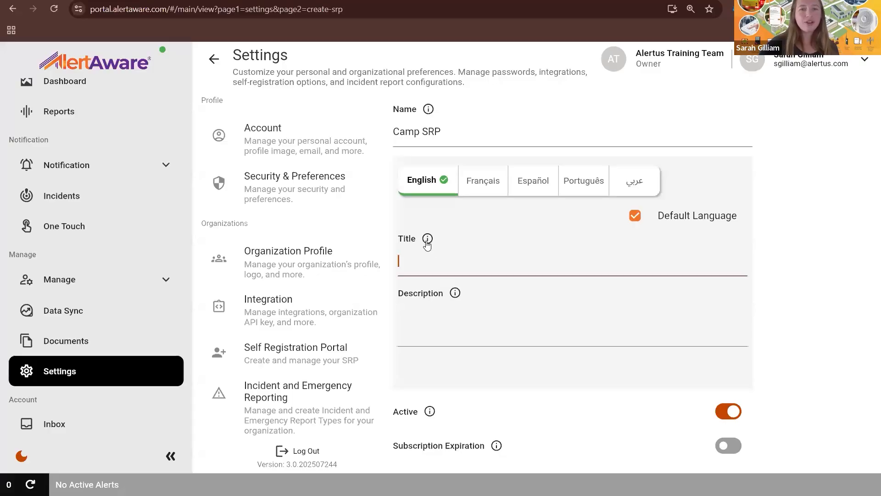
{"action": "mouse_move", "coordinate": [428, 238]}
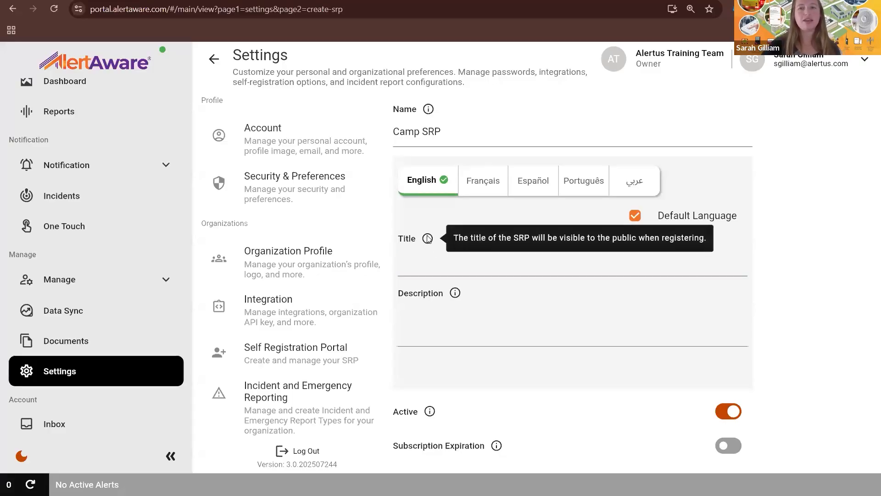
{"action": "left_click", "coordinate": [422, 267]}
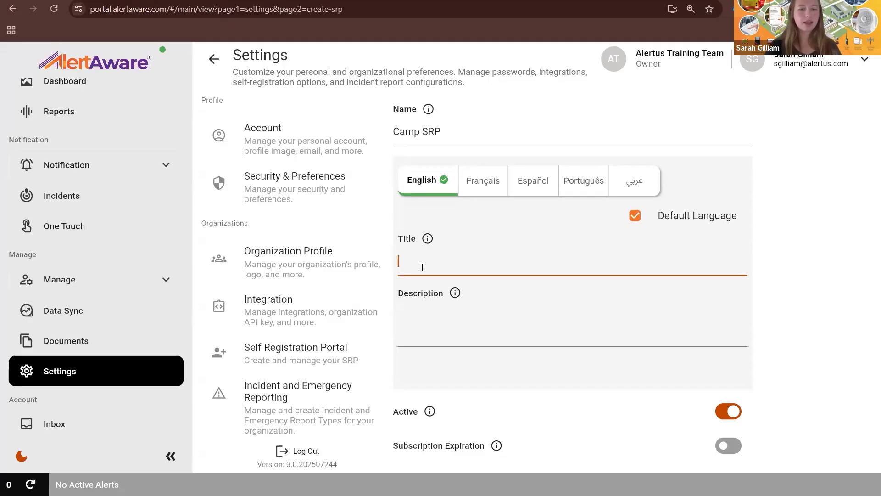
{"action": "type", "text": "Mobile Notification SIn"}
{"action": "type", "text": "gnup"}
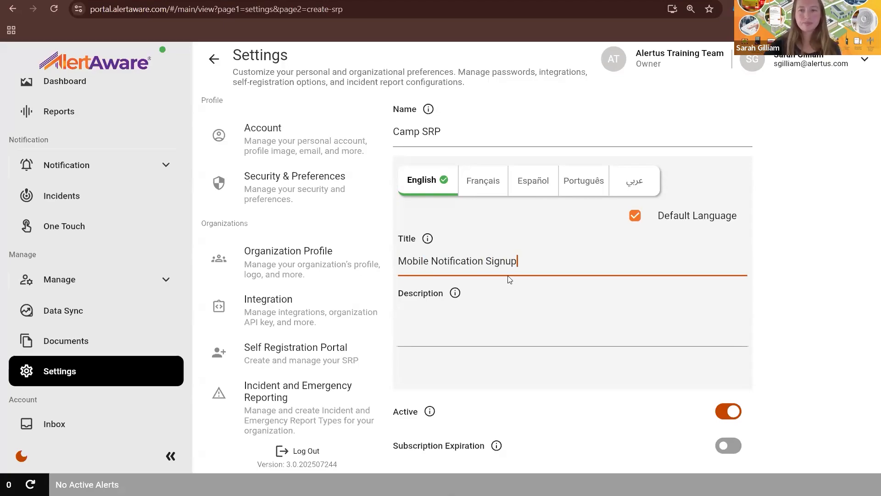
Step: Read the Description field's explanation and set the English description to "Fill out your information here to enroll in mobile alerts."
{"action": "left_click", "coordinate": [460, 326]}
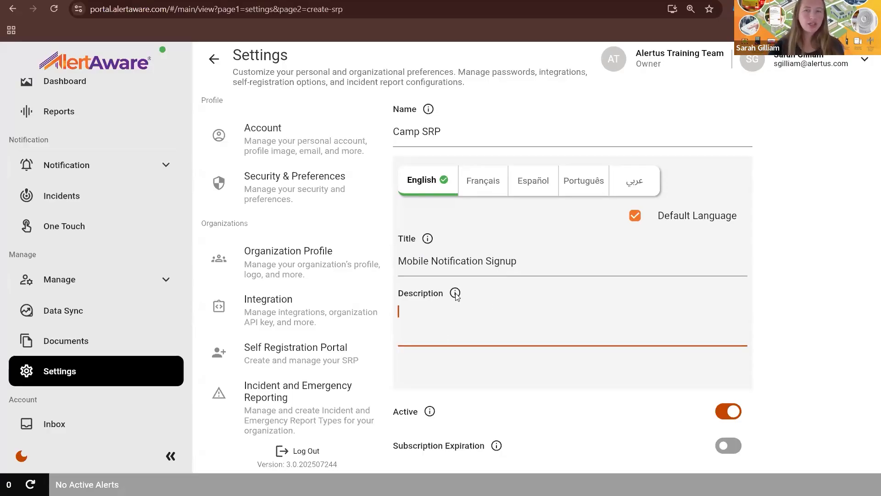
{"action": "left_click", "coordinate": [455, 293]}
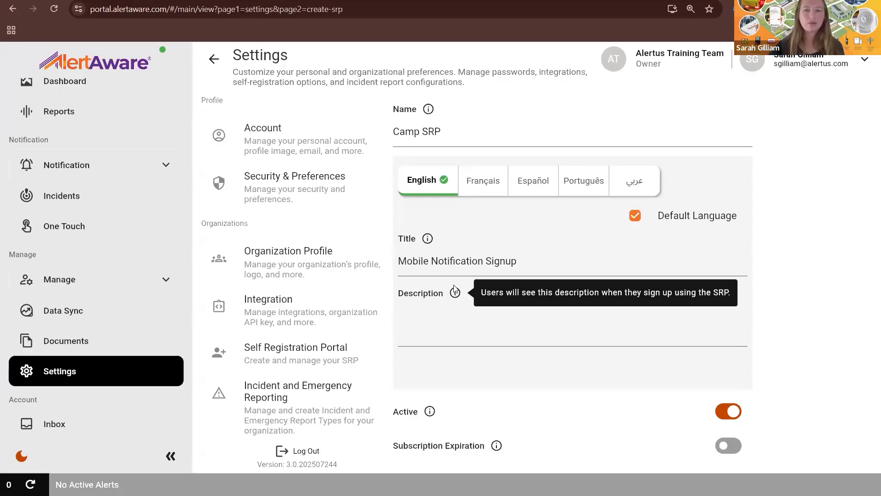
{"action": "left_click", "coordinate": [444, 328]}
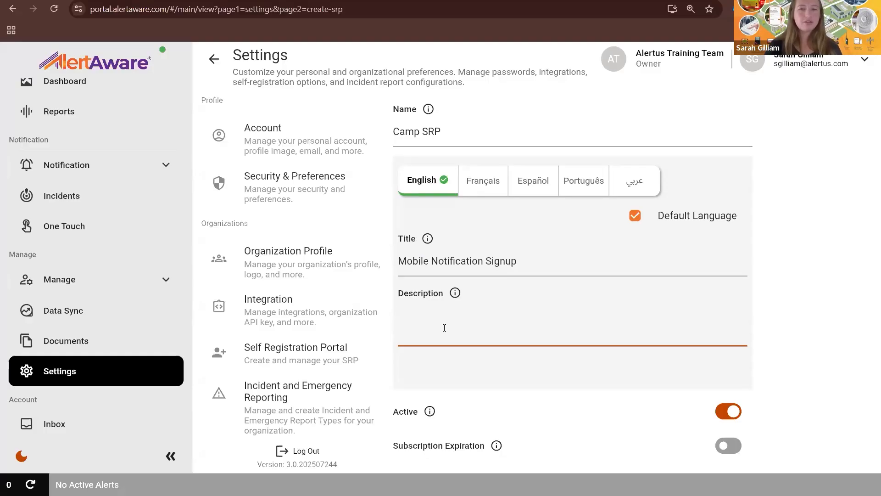
{"action": "type", "text": "Fill out y"}
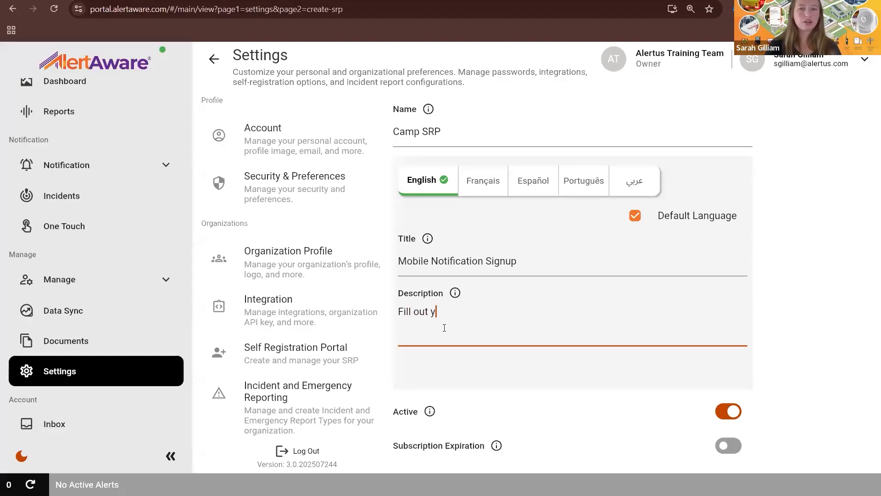
{"action": "type", "text": "our information here"}
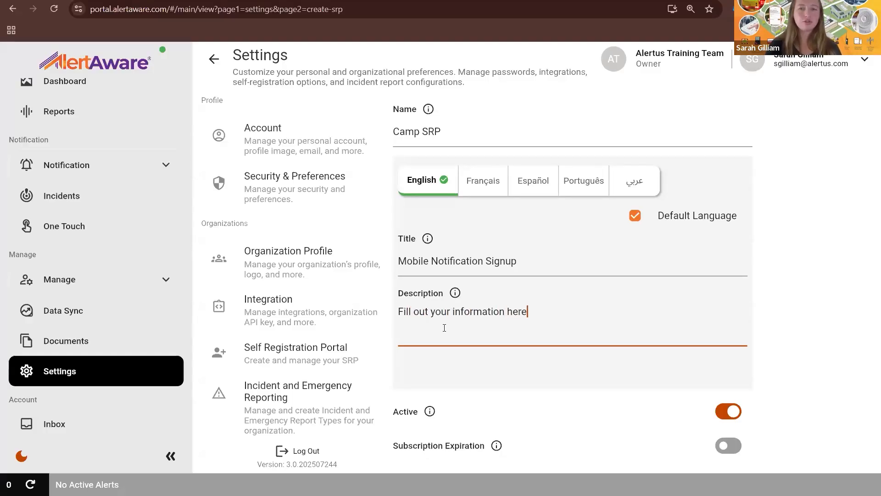
{"action": "type", "text": " to enroll in m"}
{"action": "type", "text": "obile alerts."}
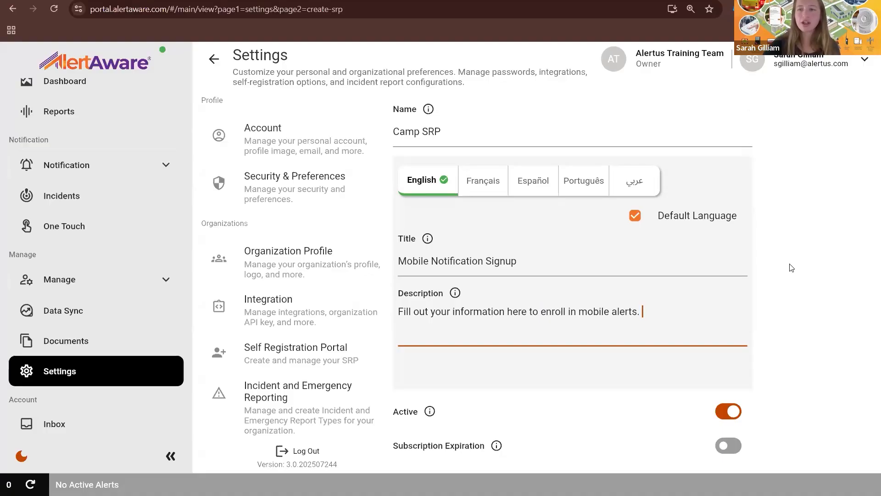
Step: Read the explanations of the portal's Active and Subscription Expiration settings
{"action": "left_click_drag", "start_coordinate": [748, 315], "coordinate": [746, 353]}
{"action": "scroll", "coordinate": [745, 356], "scroll_direction": "down", "scroll_amount": 5}
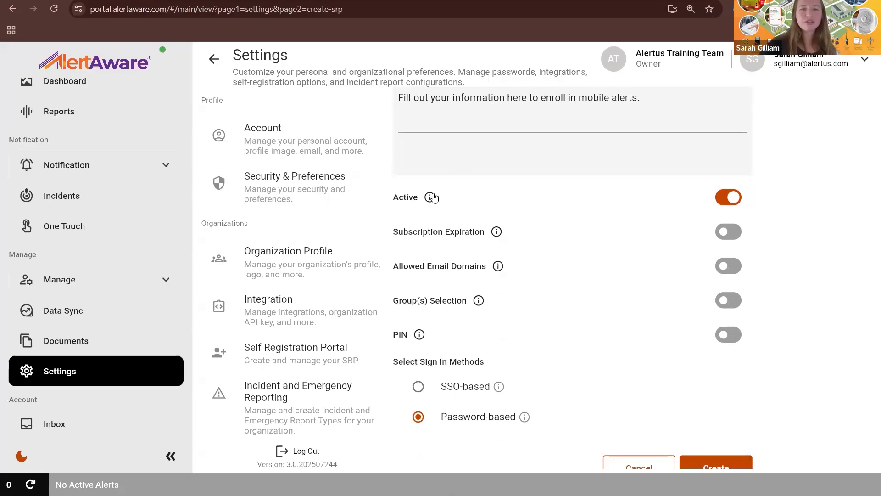
{"action": "mouse_move", "coordinate": [434, 199]}
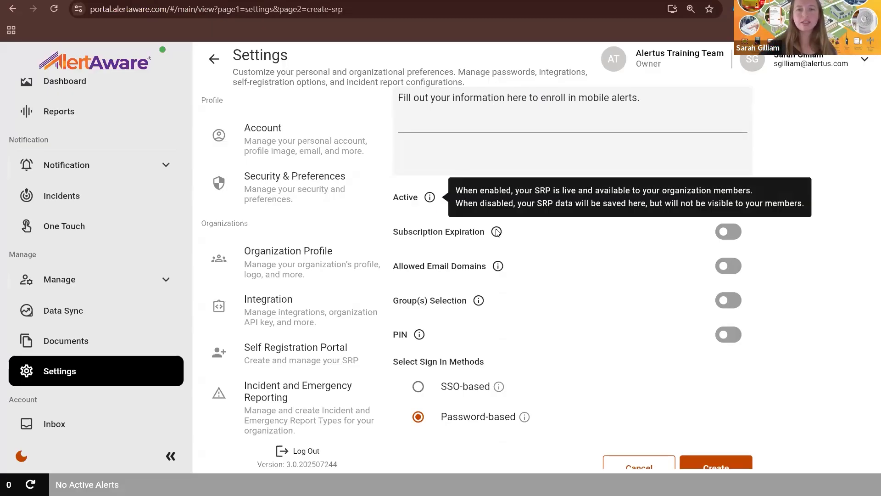
{"action": "mouse_move", "coordinate": [496, 233]}
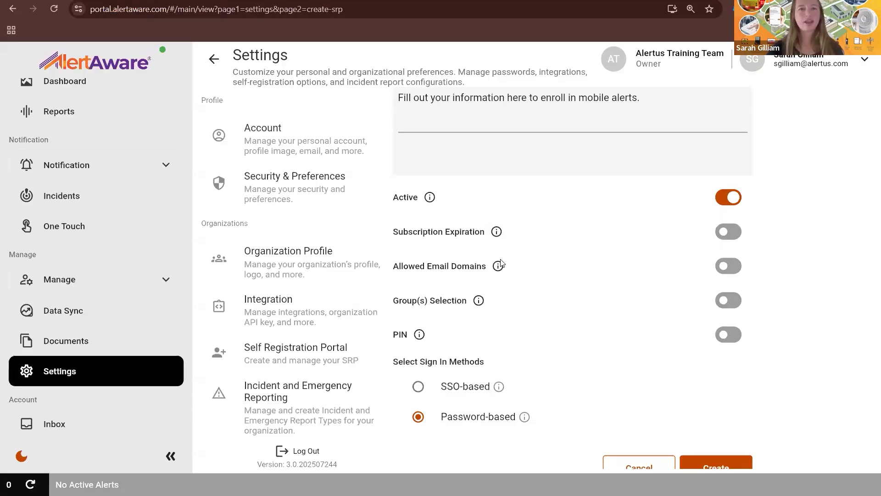
Step: Enable Subscription Expiration to view its Date and Days options, and disable it again
{"action": "scroll", "coordinate": [499, 271], "scroll_direction": "up", "scroll_amount": 1}
{"action": "scroll", "coordinate": [503, 134], "scroll_direction": "up", "scroll_amount": 1}
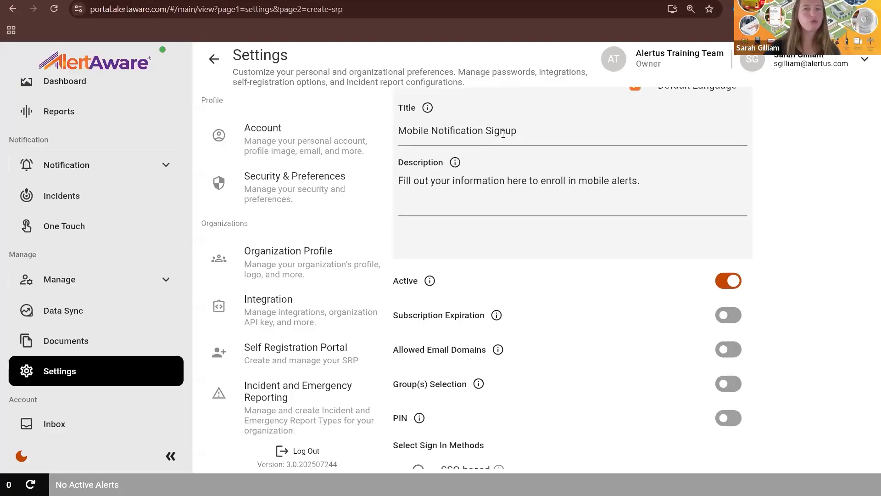
{"action": "scroll", "coordinate": [504, 280], "scroll_direction": "down", "scroll_amount": 1}
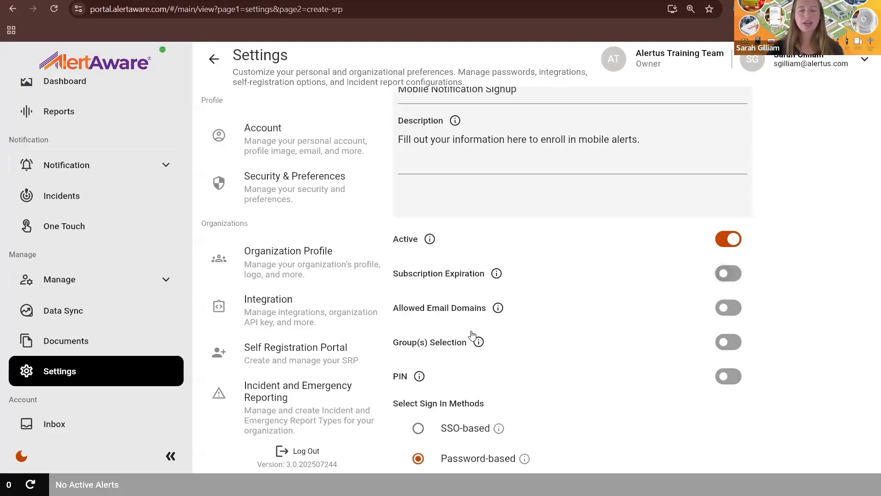
{"action": "left_click", "coordinate": [729, 273]}
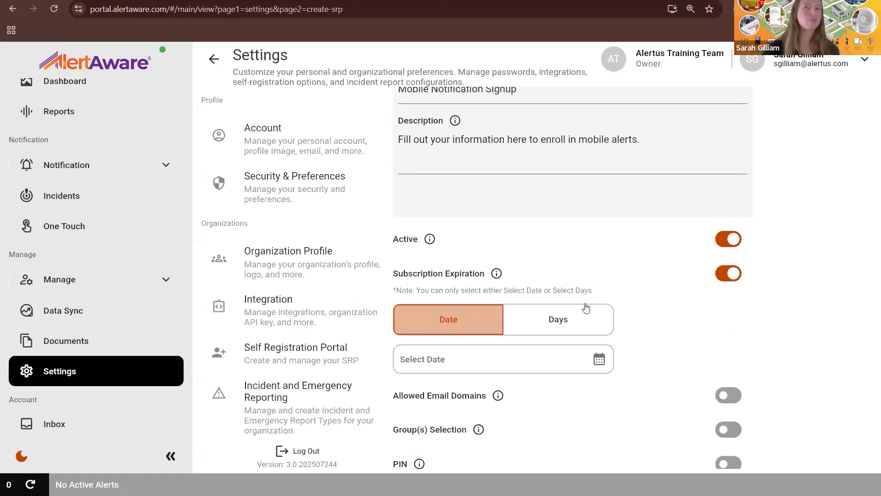
{"action": "scroll", "coordinate": [456, 299], "scroll_direction": "down", "scroll_amount": 1}
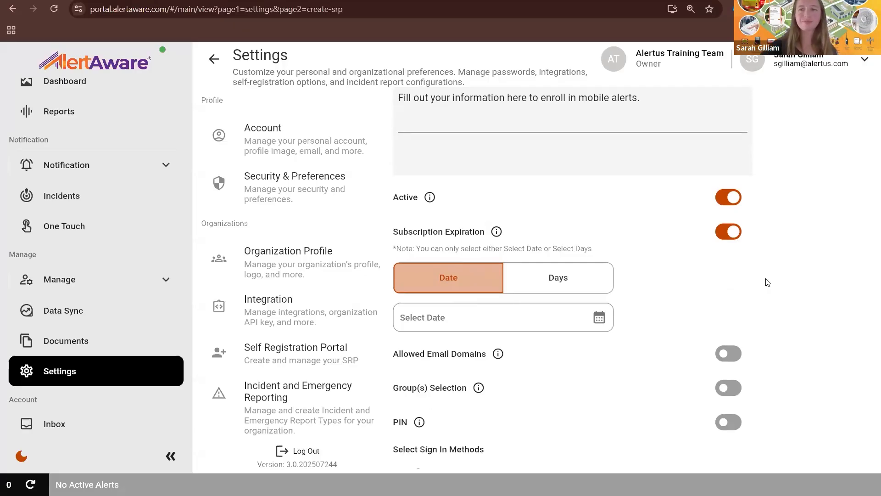
{"action": "left_click", "coordinate": [730, 232]}
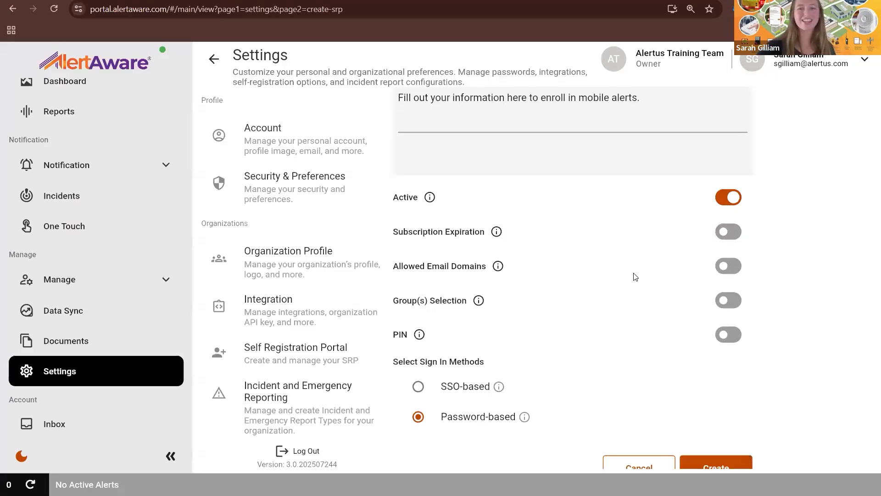
Step: Read the explanations of the Allowed Email Domains, Group(s) Selection and PIN settings
{"action": "scroll", "coordinate": [635, 277], "scroll_direction": "down", "scroll_amount": 1}
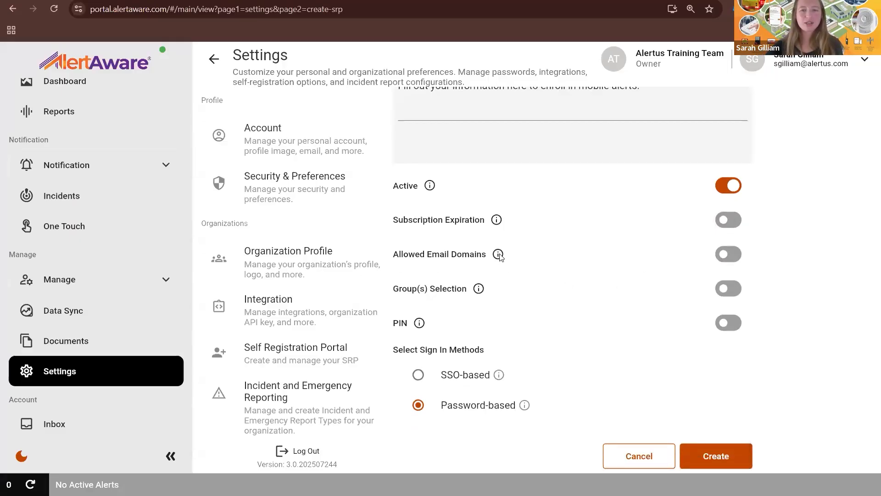
{"action": "mouse_move", "coordinate": [501, 257]}
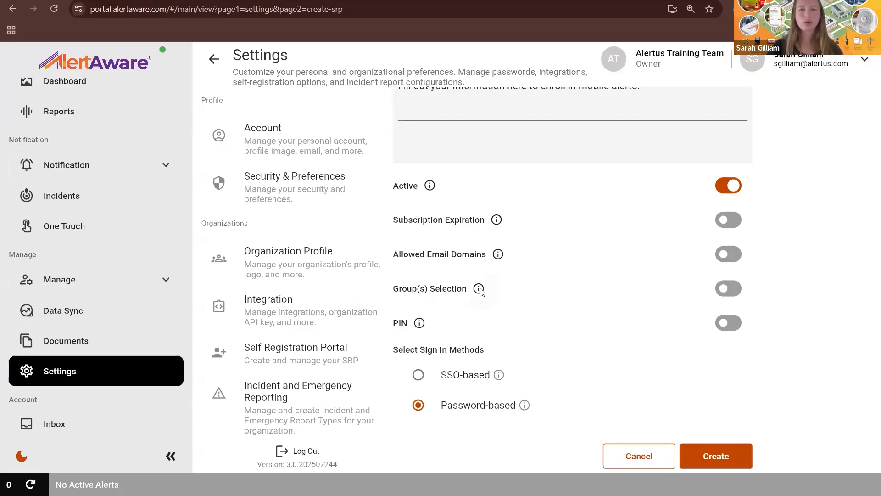
{"action": "mouse_move", "coordinate": [479, 292]}
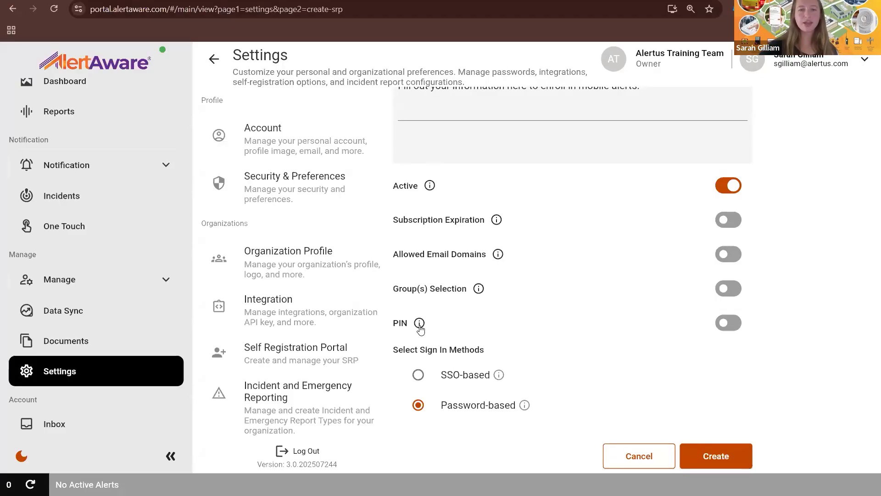
{"action": "mouse_move", "coordinate": [422, 329]}
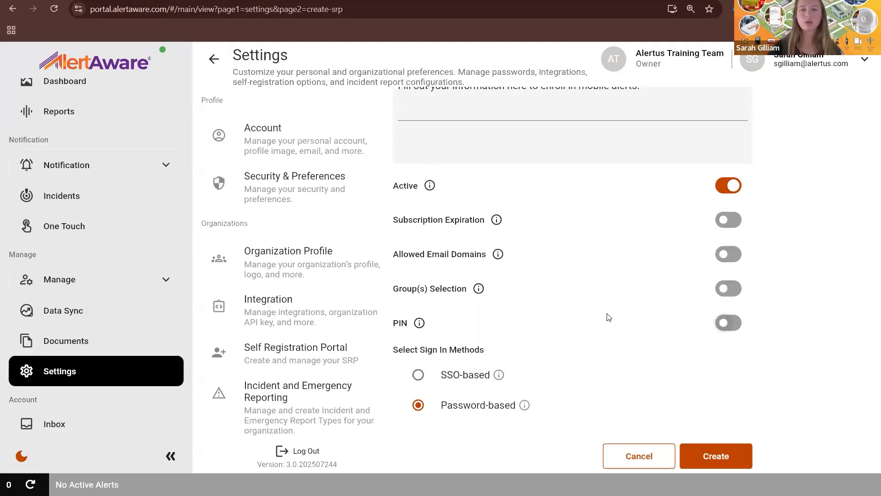
Step: Try out the PIN requirement and the SSO-based sign-in method, restoring no PIN and Password-based sign-in
{"action": "left_click", "coordinate": [728, 323]}
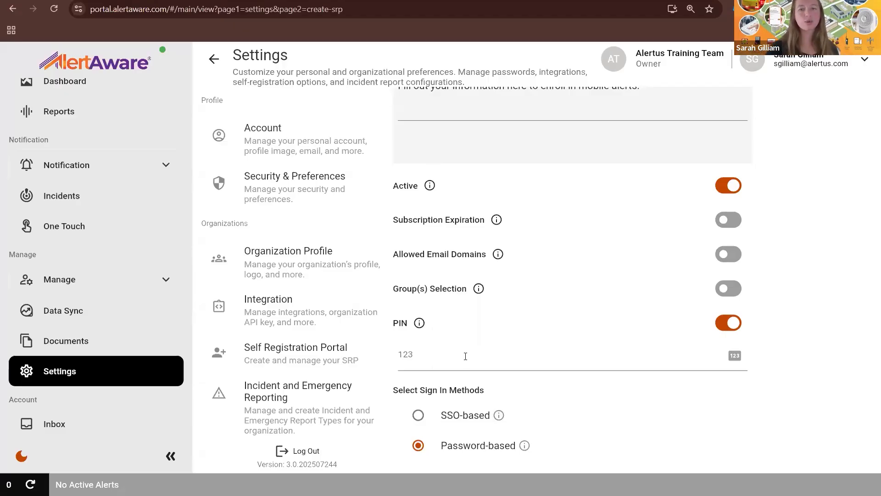
{"action": "left_click", "coordinate": [718, 322]}
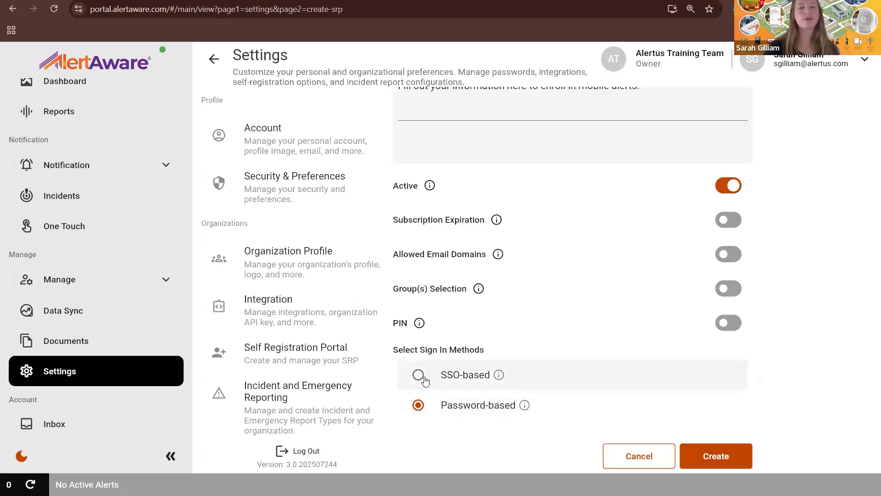
{"action": "left_click", "coordinate": [488, 381]}
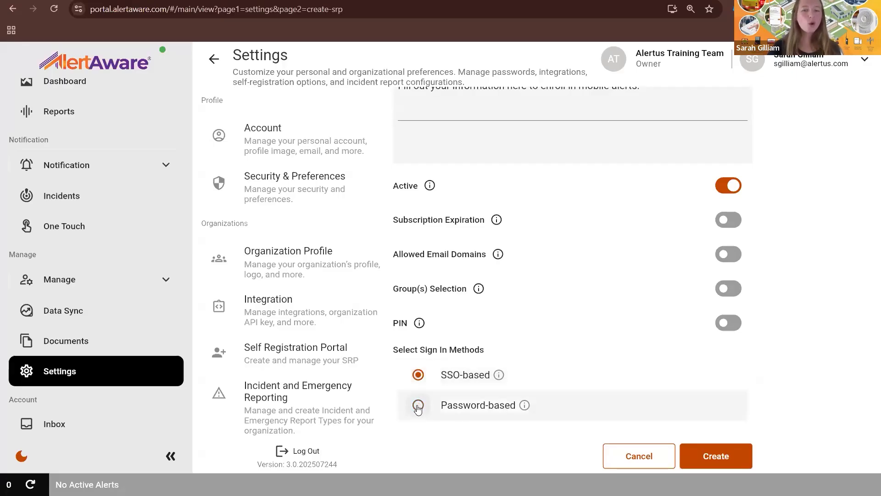
{"action": "left_click", "coordinate": [492, 419]}
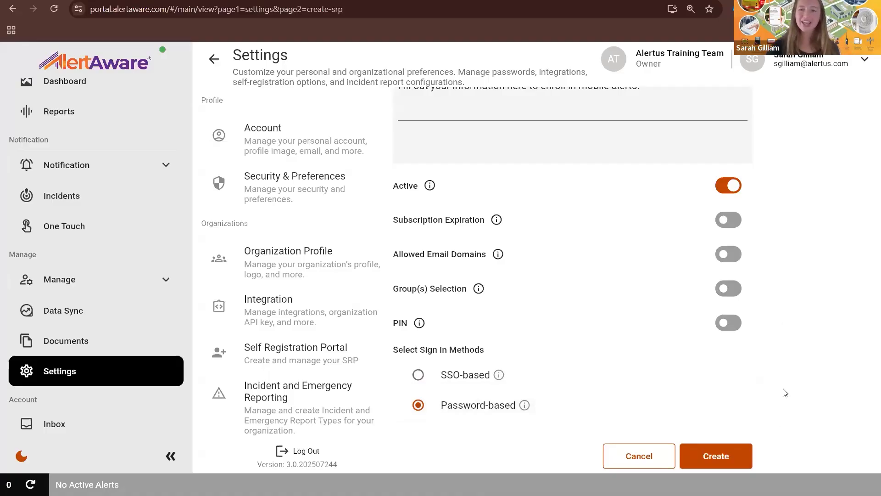
Step: Create the self registration portal and look over its QR code, URL and saved details
{"action": "left_click", "coordinate": [708, 463]}
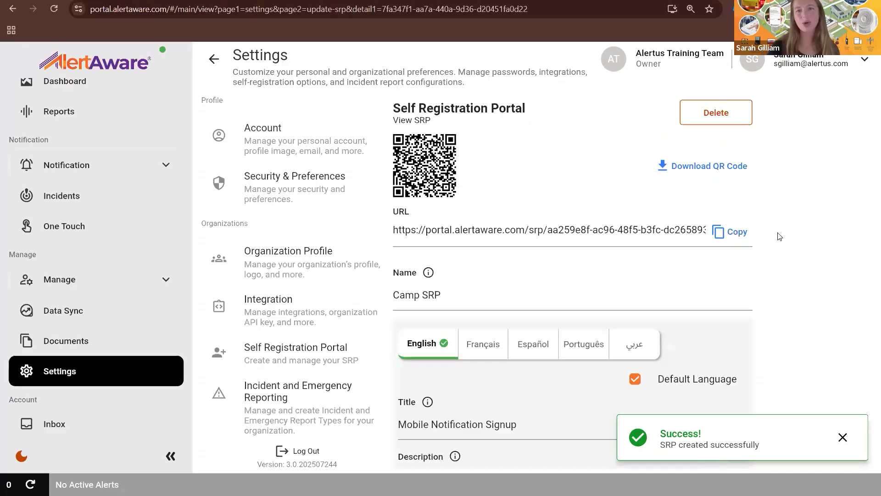
{"action": "scroll", "coordinate": [547, 282], "scroll_direction": "down", "scroll_amount": 2}
{"action": "scroll", "coordinate": [505, 321], "scroll_direction": "down", "scroll_amount": 2}
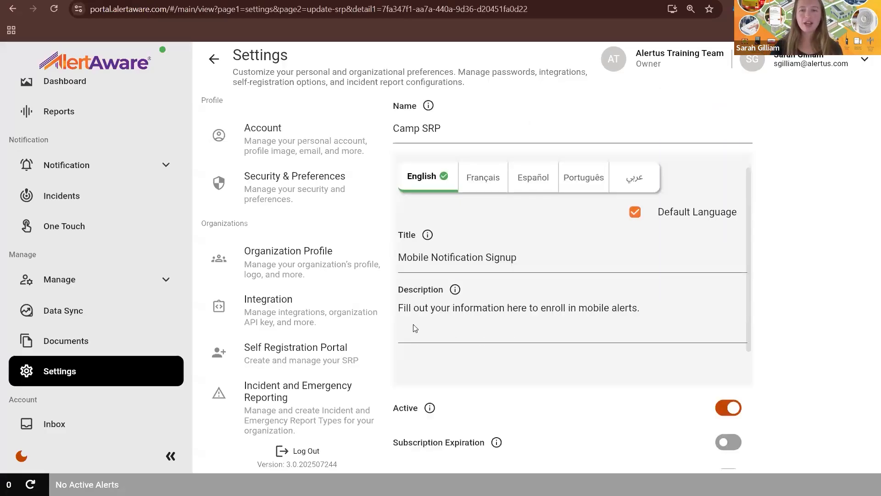
{"action": "scroll", "coordinate": [669, 327], "scroll_direction": "up", "scroll_amount": 3}
{"action": "scroll", "coordinate": [668, 328], "scroll_direction": "up", "scroll_amount": 1}
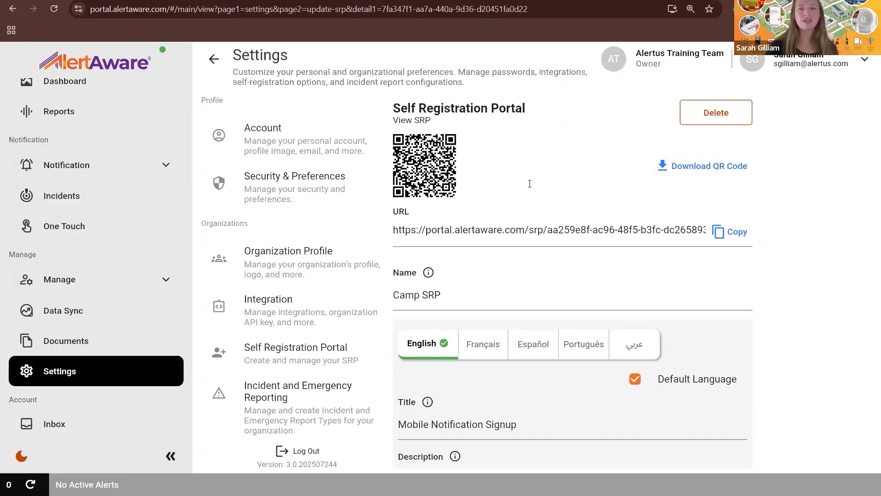
Step: Copy the portal's URL and open it in a new browser tab
{"action": "left_click", "coordinate": [713, 247]}
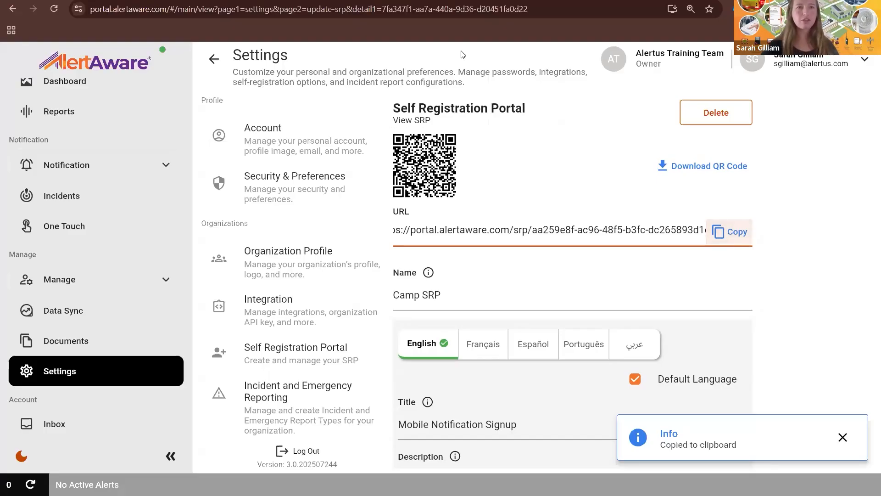
{"action": "key", "text": "ctrl+t"}
{"action": "key", "text": "ctrl+v"}
{"action": "key", "text": "Return"}
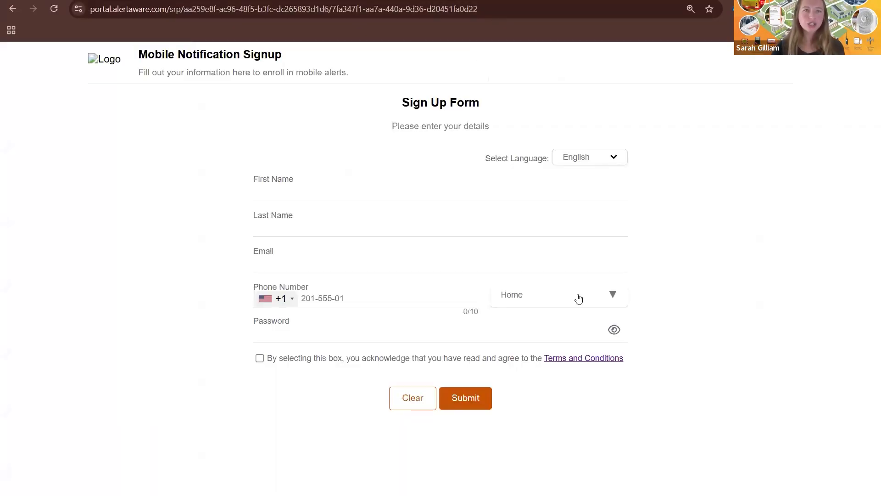
Step: Examine the sign-up form's name, email, phone and password fields, and return to the portal's settings
{"action": "left_click", "coordinate": [384, 180]}
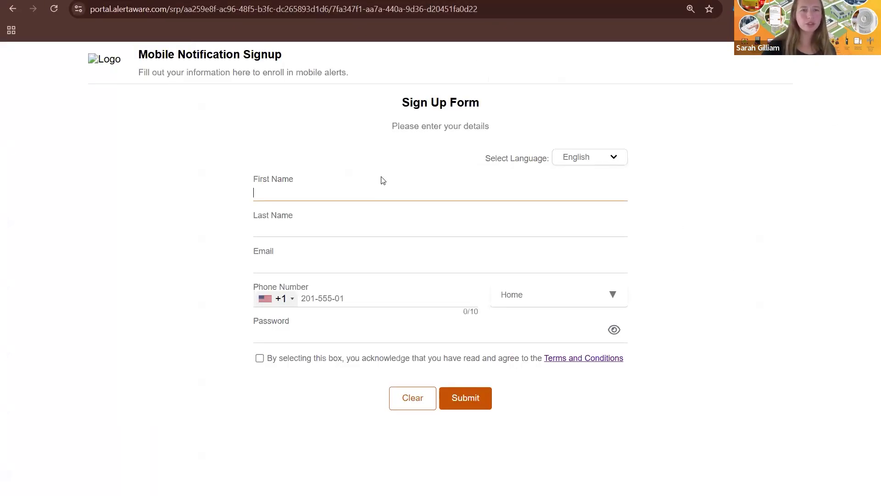
{"action": "key", "text": "Tab"}
{"action": "key", "text": "Tab"}
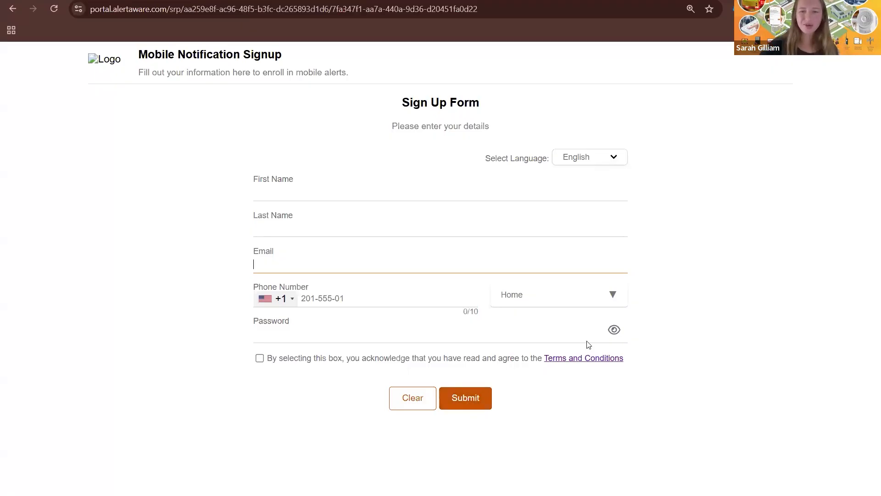
{"action": "key", "text": "ctrl+Tab"}
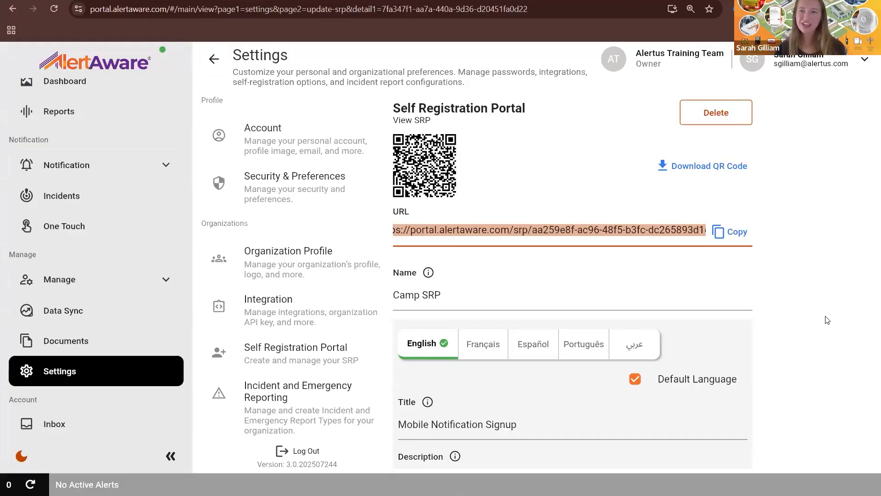
Step: Go to One Touch from the dashboard and start creating a new One Touch activation
{"action": "left_click", "coordinate": [123, 70]}
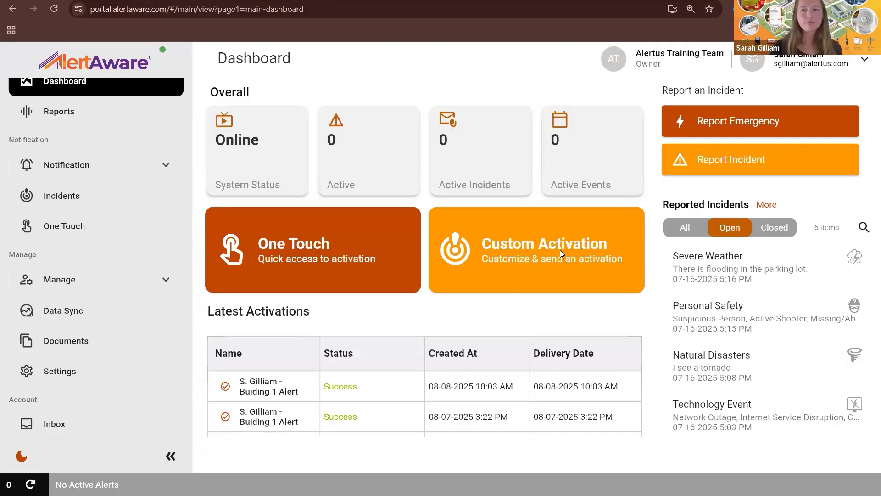
{"action": "left_click", "coordinate": [308, 247]}
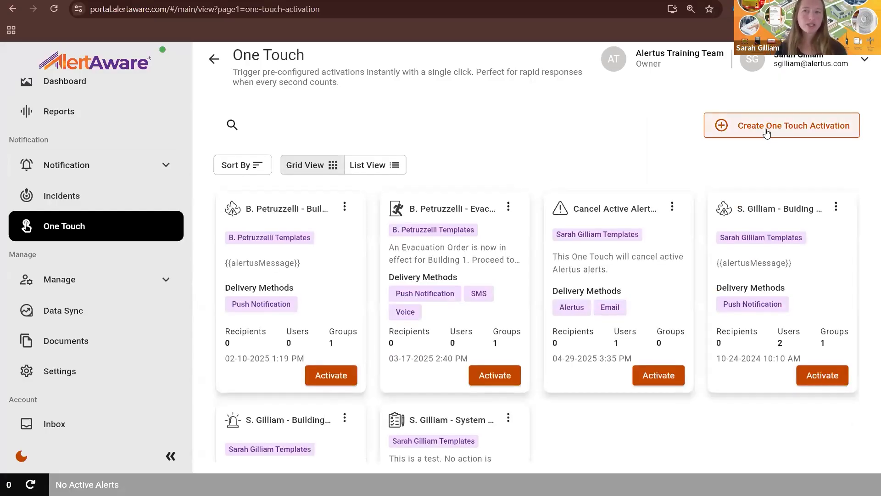
{"action": "left_click", "coordinate": [766, 130]}
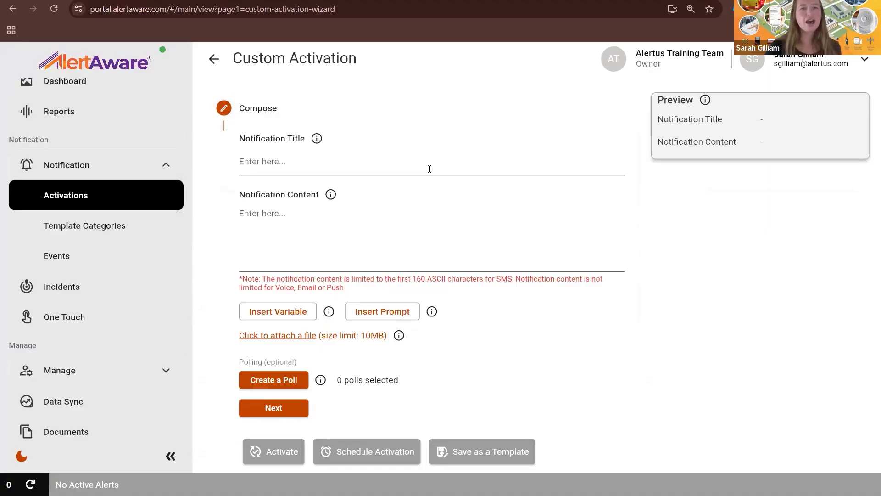
Step: Enter the notification title as the sender's name followed by "- Evacuation Order Building 1"
{"action": "scroll", "coordinate": [429, 168], "scroll_direction": "down", "scroll_amount": 1}
{"action": "left_click", "coordinate": [290, 119]}
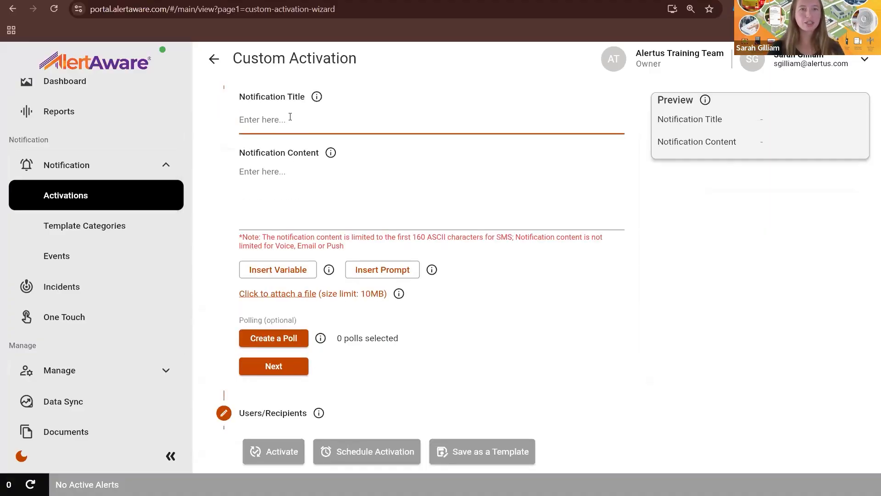
{"action": "type", "text": "S. Gilliam - Evacuation Ord"}
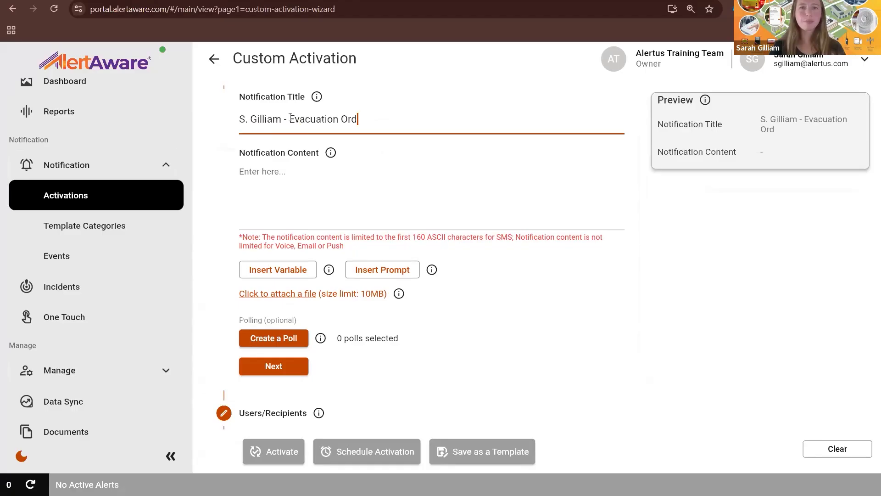
{"action": "type", "text": "er"}
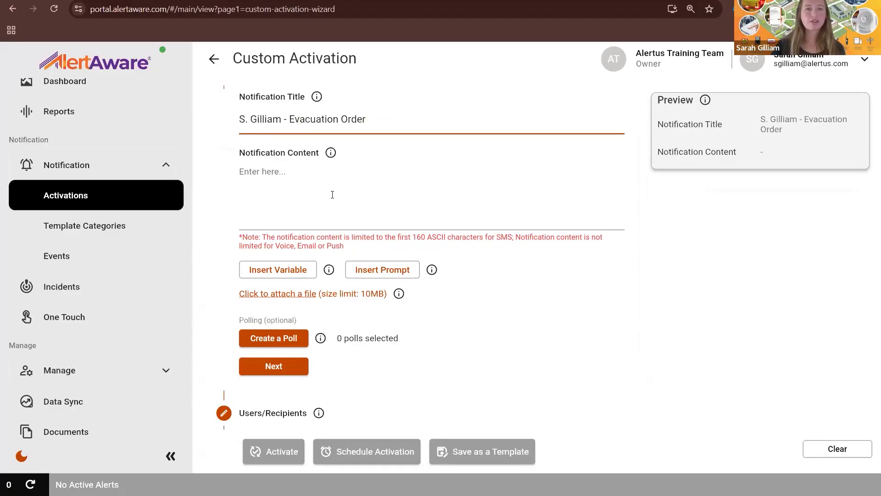
{"action": "key", "text": "Tab"}
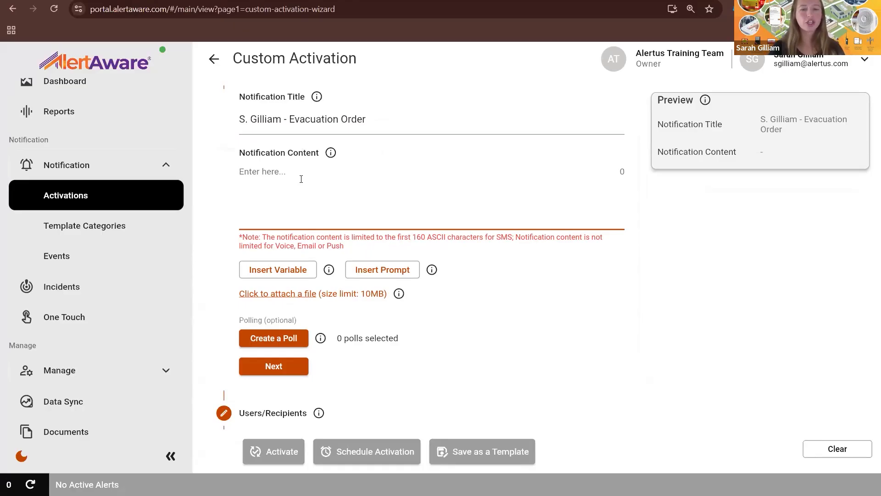
{"action": "left_click", "coordinate": [391, 117]}
{"action": "type", "text": "fo"}
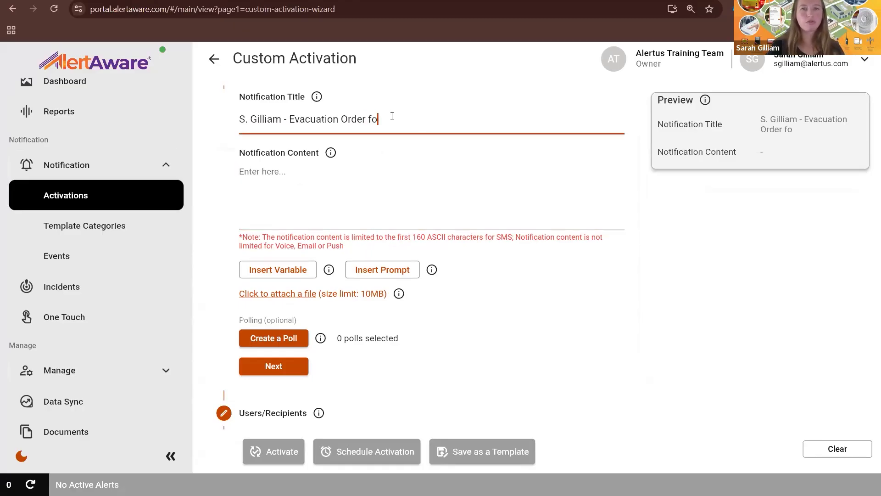
{"action": "key", "text": "BackSpace"}
{"action": "key", "text": "BackSpace"}
{"action": "type", "text": "BU"}
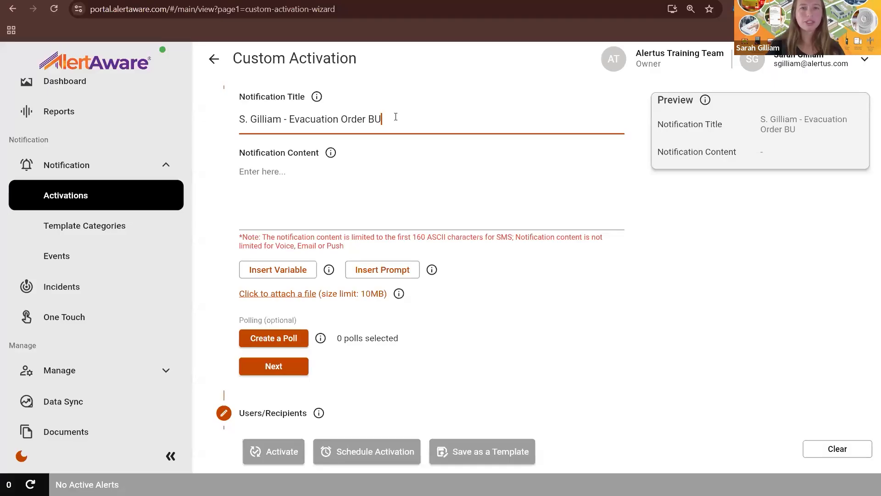
{"action": "key", "text": "BackSpace"}
{"action": "type", "text": "uilding 1"}
Step: Write the notification content "There is an evacuation order in effect for Building 1."
{"action": "left_click", "coordinate": [330, 178]}
{"action": "type", "text": "T"}
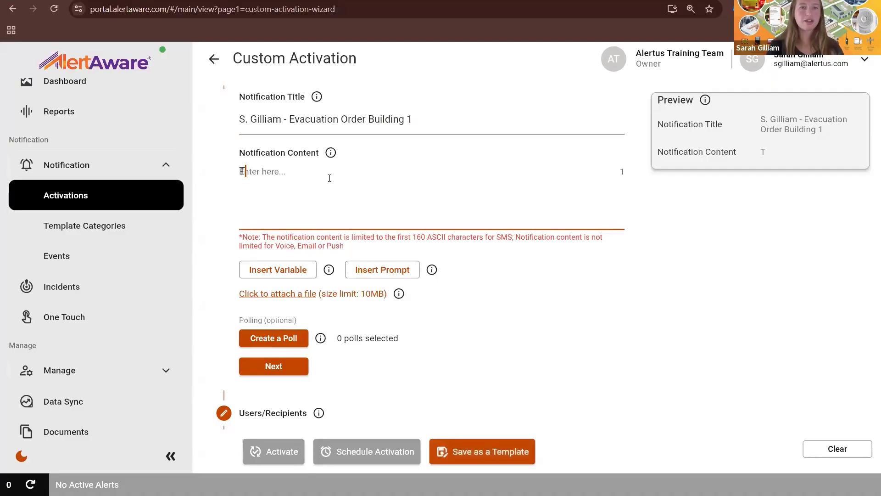
{"action": "type", "text": "here is an evacuation order in effec"}
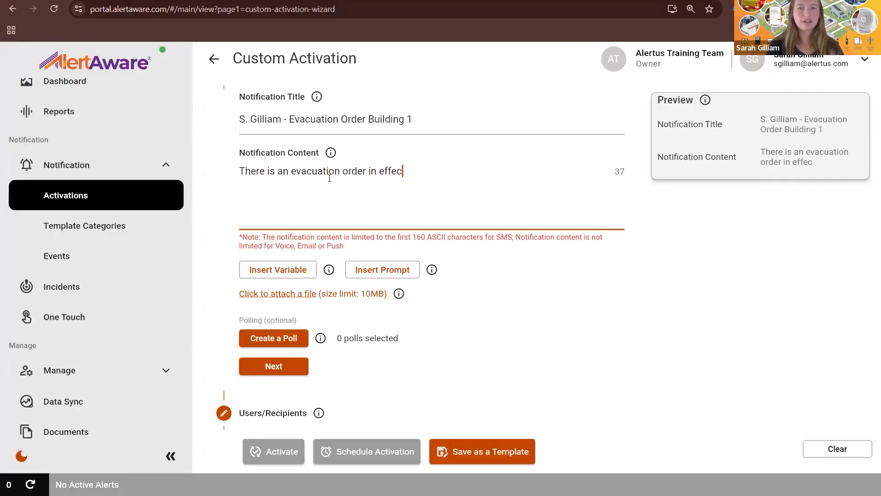
{"action": "type", "text": "t for Buildin"}
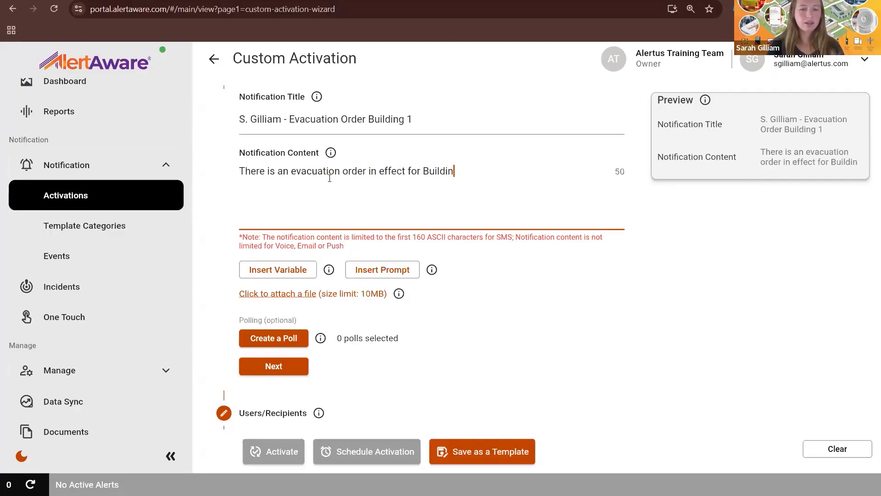
{"action": "type", "text": "g 1. P"}
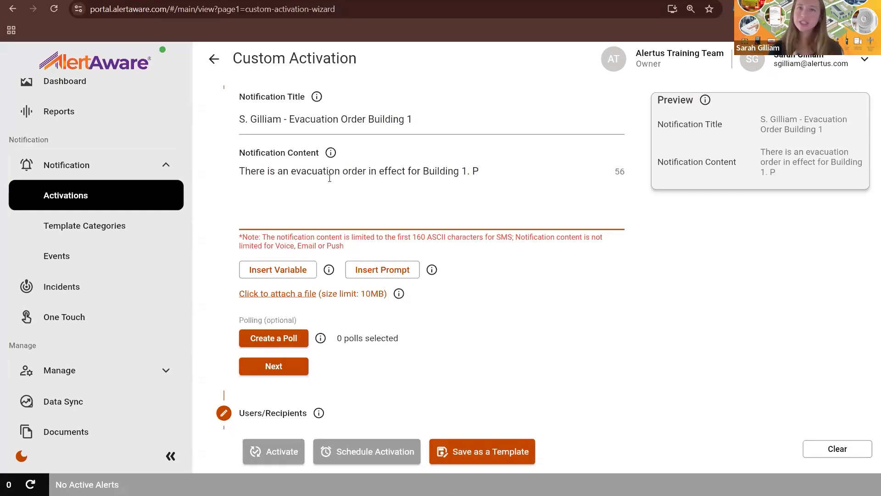
{"action": "key", "text": "BackSpace"}
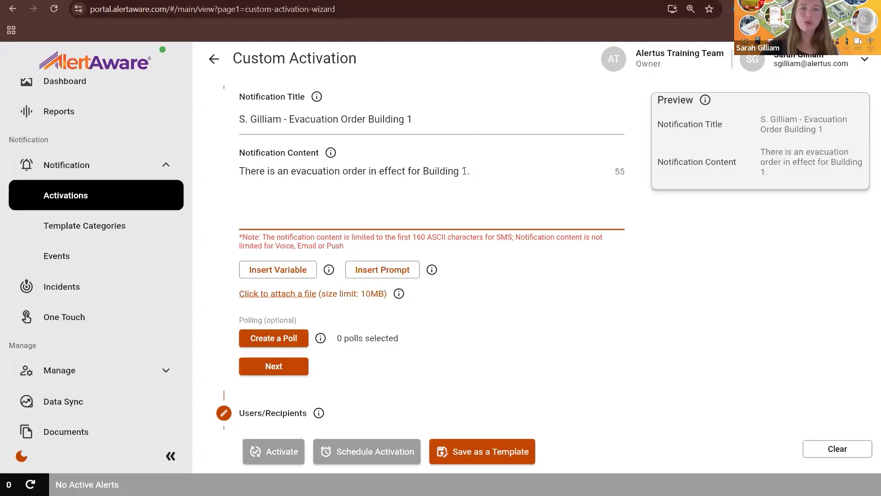
Step: Look over the system variable fields offered for the Notification entity, and cancel without inserting one
{"action": "scroll", "coordinate": [482, 207], "scroll_direction": "down", "scroll_amount": 1}
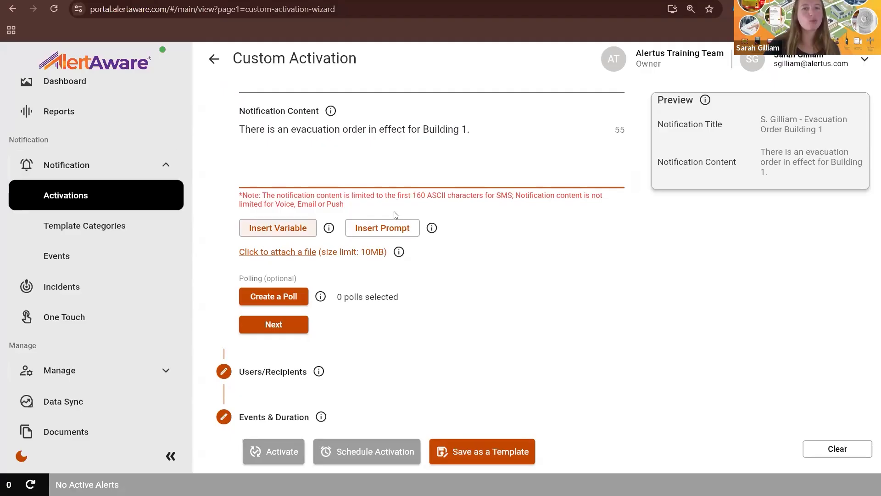
{"action": "left_click", "coordinate": [295, 230]}
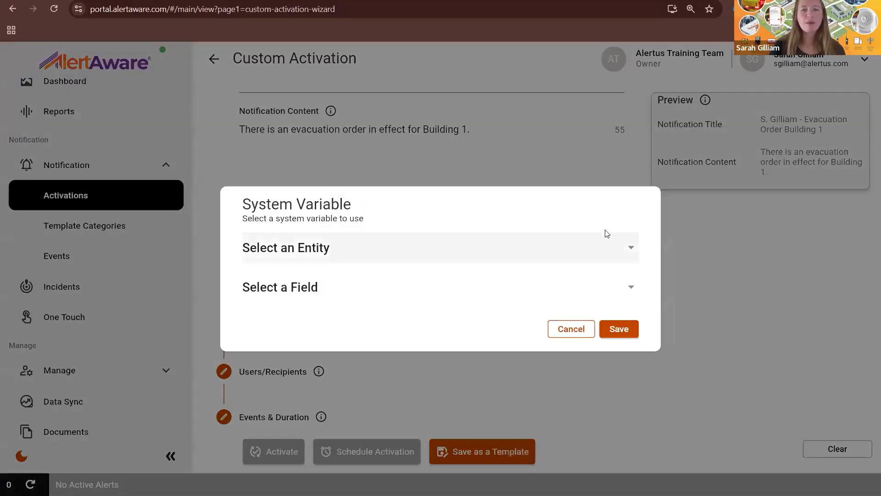
{"action": "left_click", "coordinate": [615, 247]}
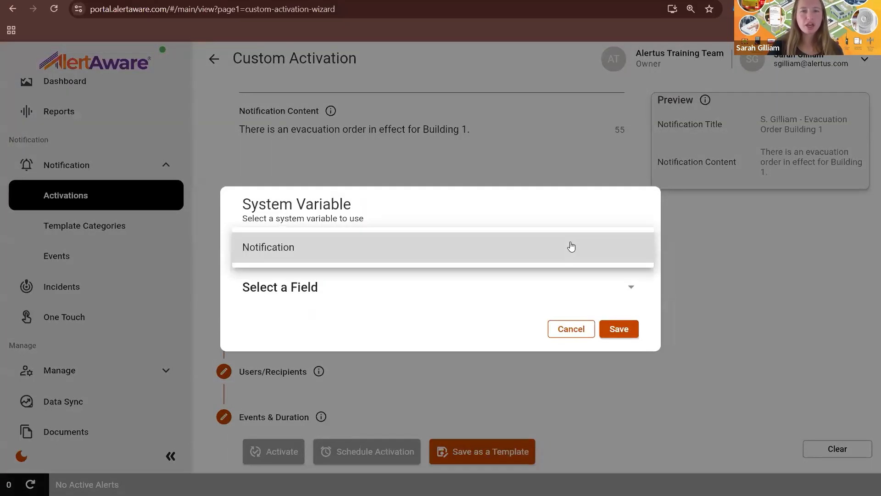
{"action": "left_click", "coordinate": [335, 247]}
{"action": "left_click", "coordinate": [625, 285]}
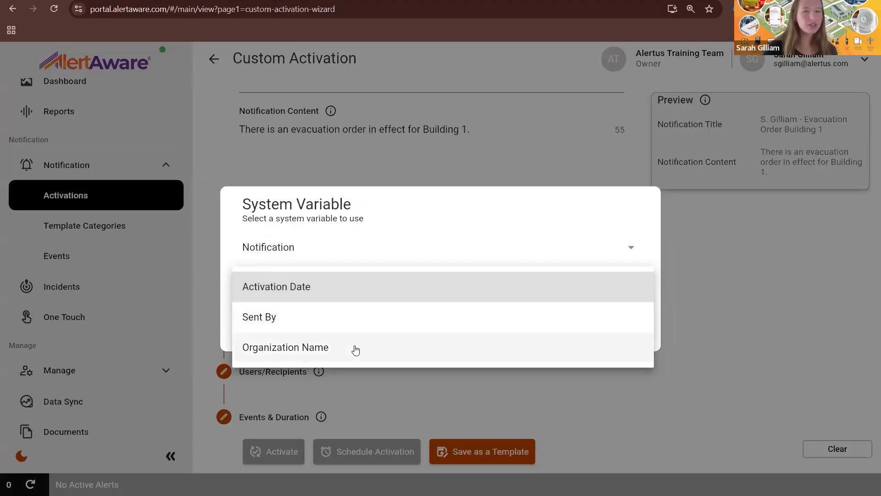
{"action": "left_click", "coordinate": [576, 144]}
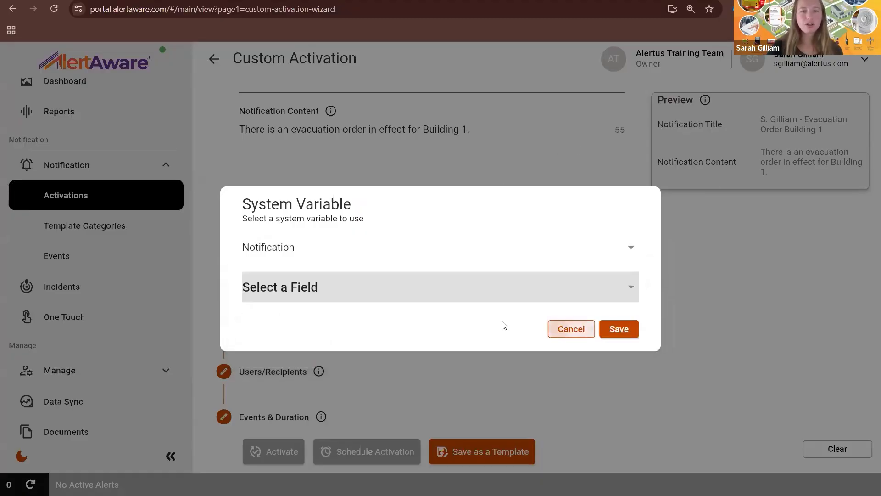
{"action": "left_click", "coordinate": [558, 328]}
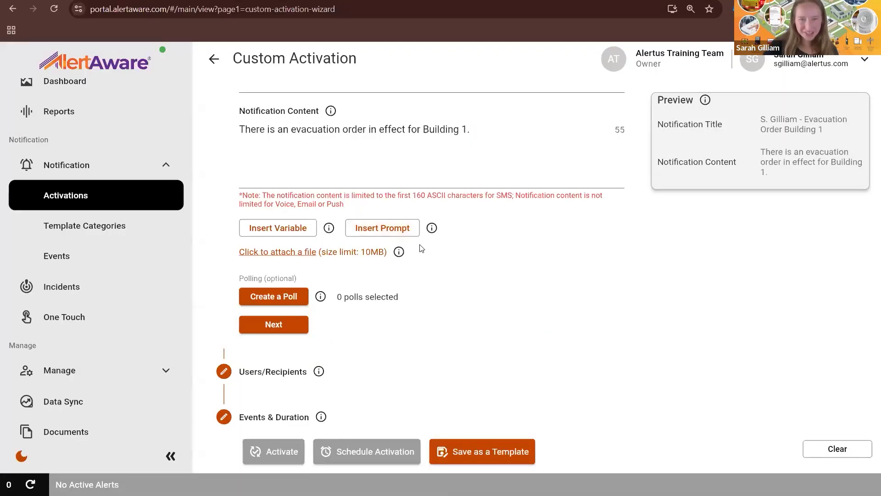
Step: Insert the Alertus Message system prompt at the end of the notification content
{"action": "left_click", "coordinate": [394, 233]}
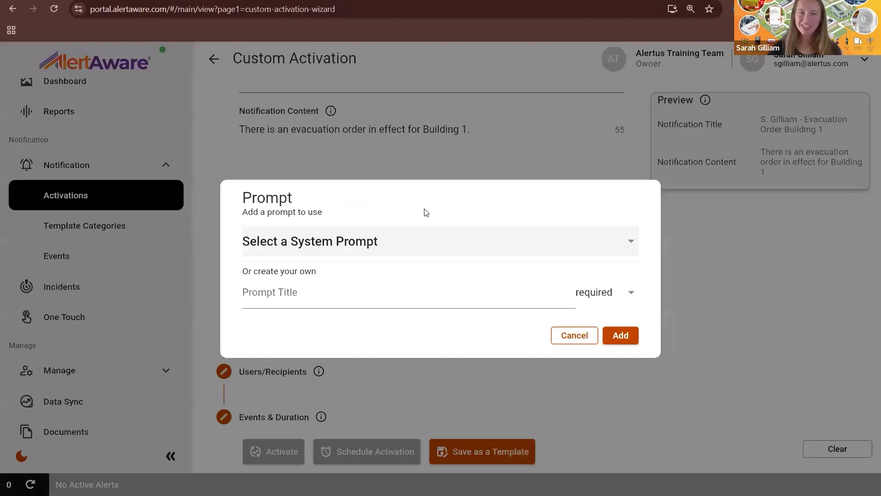
{"action": "left_click", "coordinate": [624, 244]}
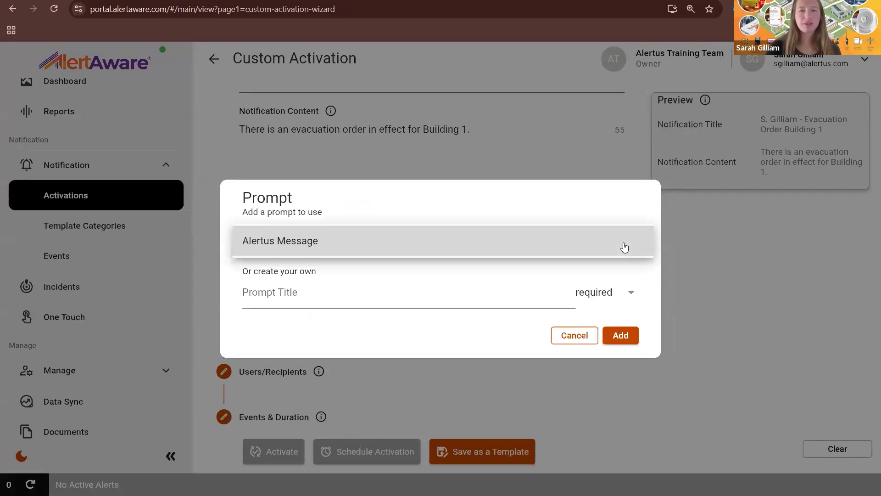
{"action": "left_click", "coordinate": [565, 266]}
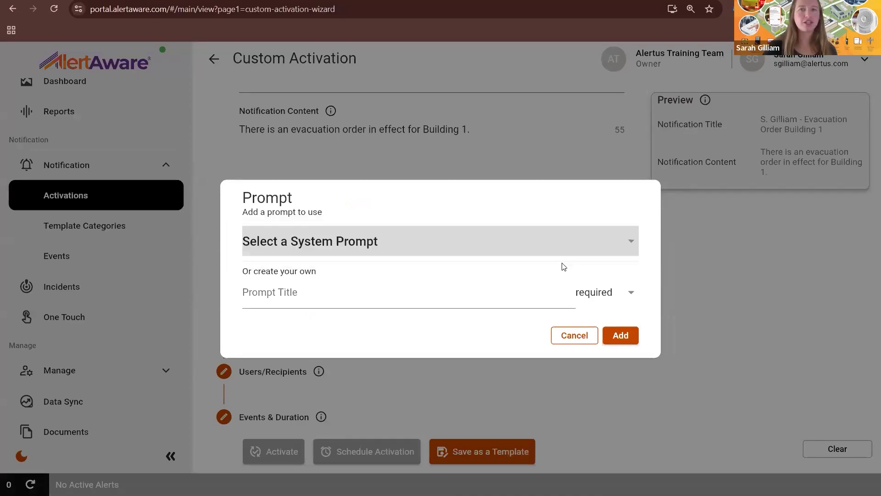
{"action": "left_click", "coordinate": [350, 294]}
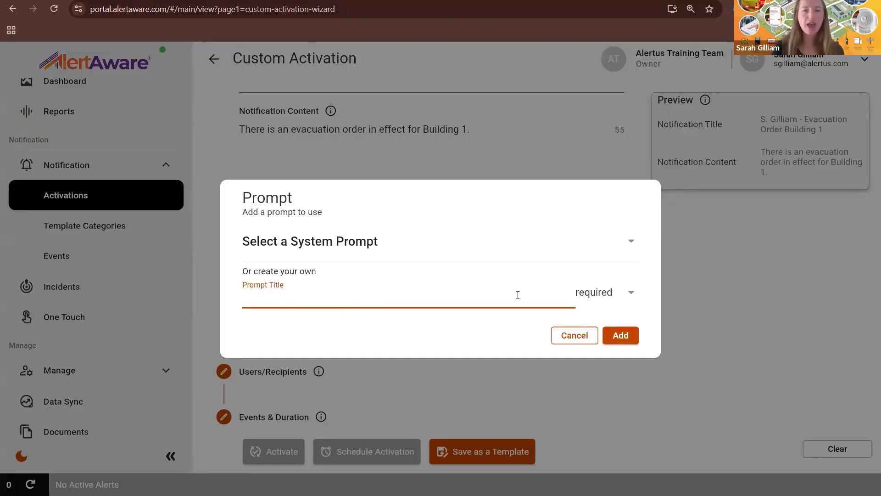
{"action": "left_click", "coordinate": [633, 243]}
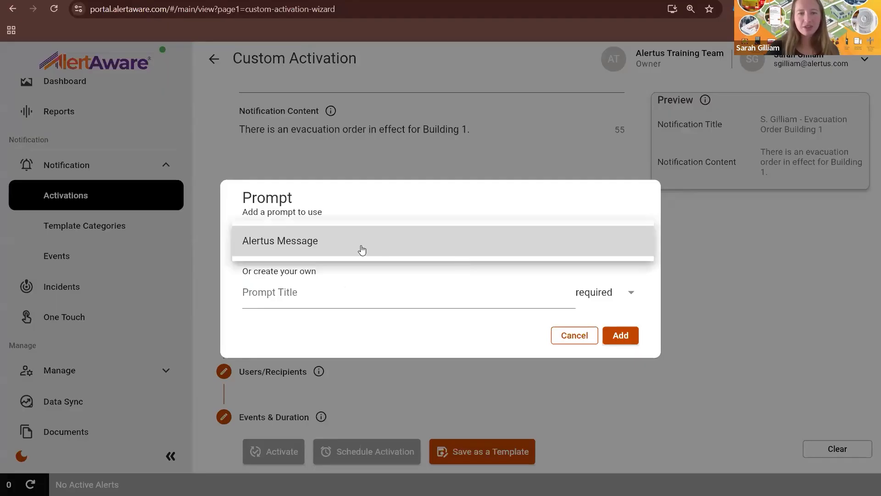
{"action": "left_click", "coordinate": [419, 252]}
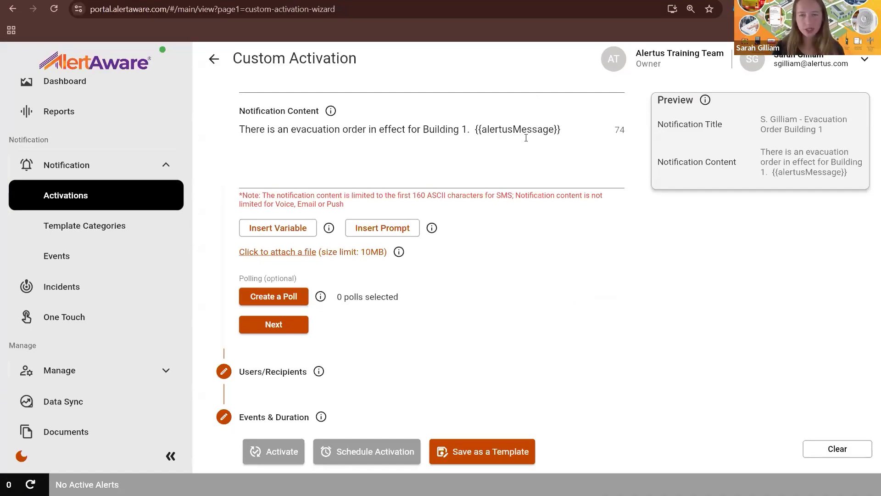
Step: Delete the {{alertusMessage}} placeholder and the extra space before it from the notification content
{"action": "left_click_drag", "start_coordinate": [561, 126], "coordinate": [473, 121]}
{"action": "key", "text": "BackSpace"}
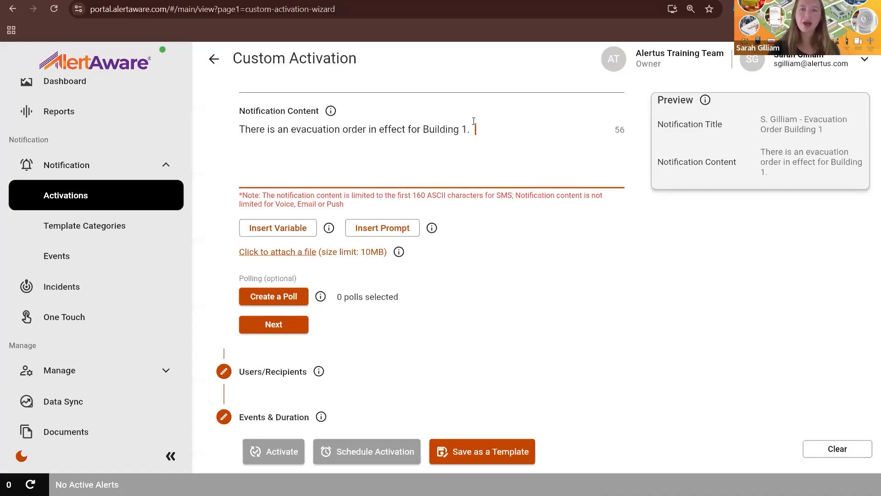
{"action": "key", "text": "BackSpace"}
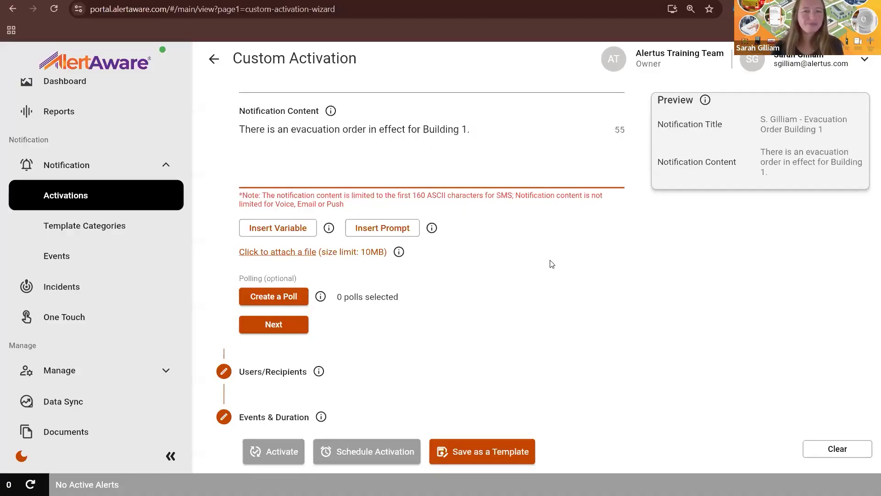
Step: View the file attachment picker and the poll creation dialog, cancelling both without adding anything
{"action": "scroll", "coordinate": [454, 289], "scroll_direction": "down", "scroll_amount": 1}
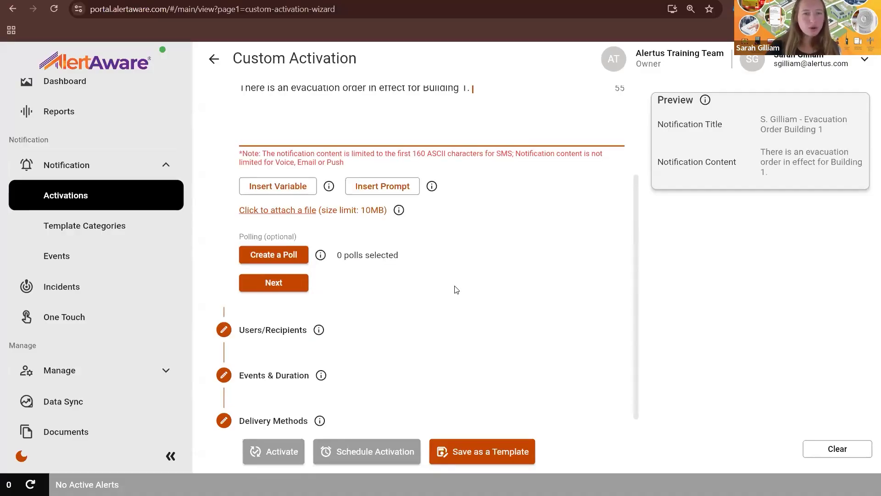
{"action": "left_click", "coordinate": [302, 208]}
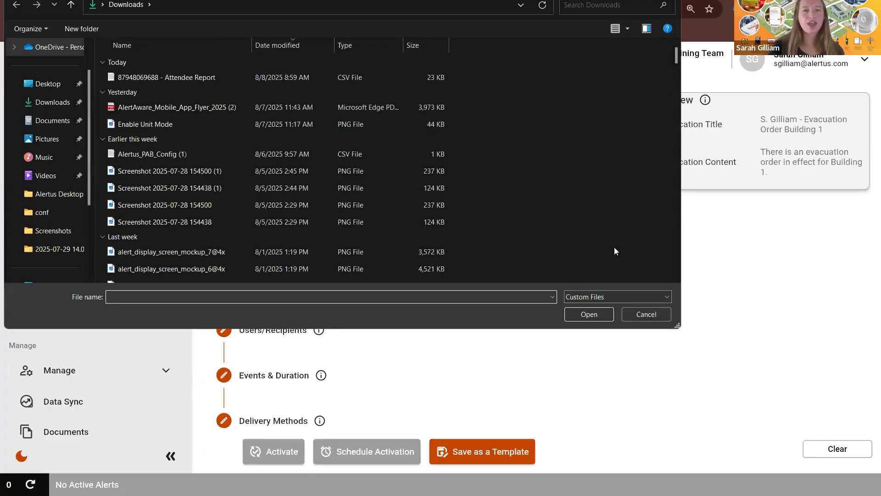
{"action": "key", "text": "Escape"}
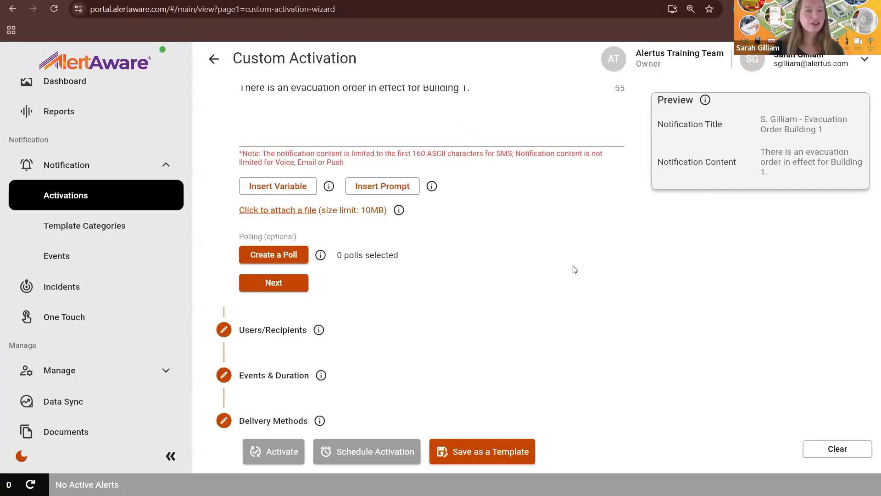
{"action": "left_click", "coordinate": [290, 258]}
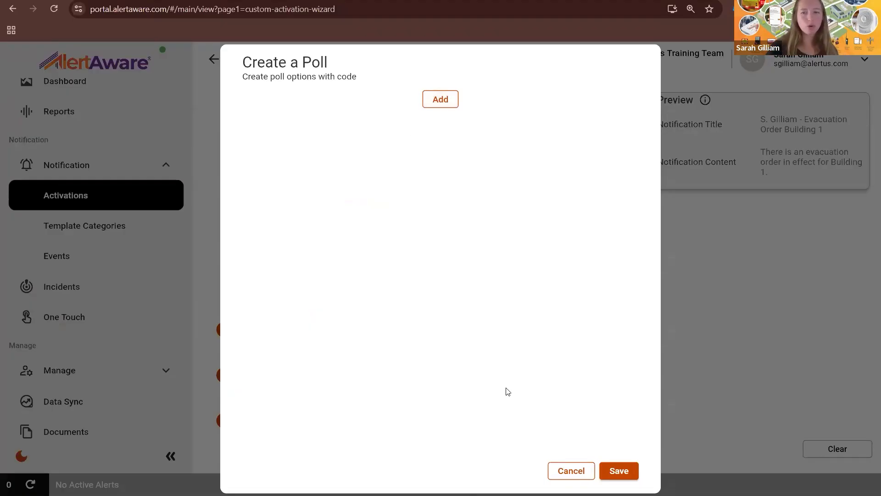
{"action": "left_click", "coordinate": [570, 478]}
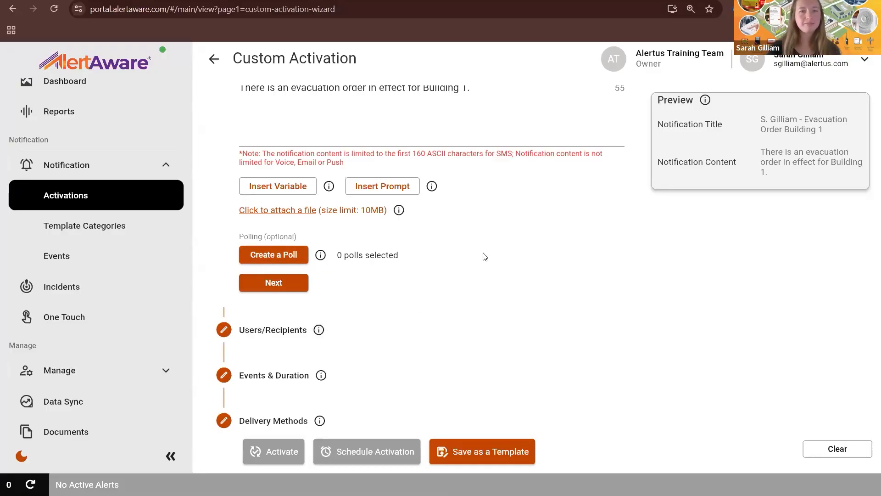
Step: Proceed to Users/Recipients and select the Building 1 training group as the notification's recipients
{"action": "left_click", "coordinate": [286, 282]}
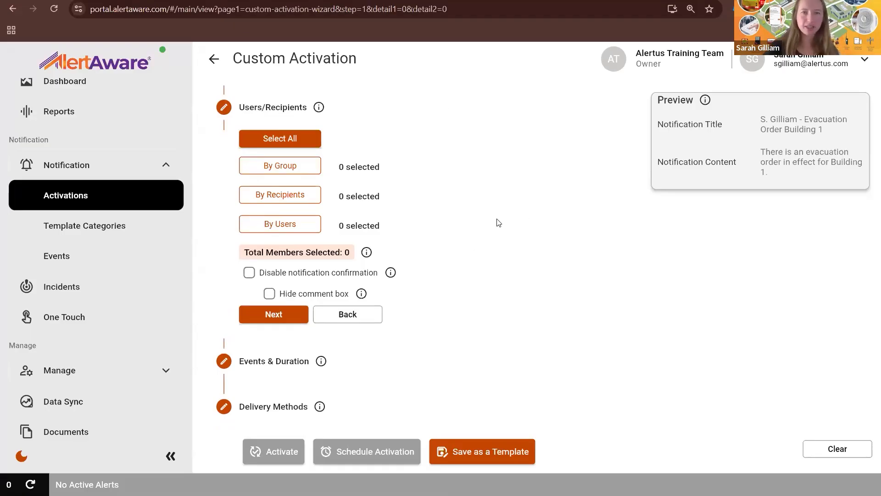
{"action": "scroll", "coordinate": [339, 198], "scroll_direction": "up", "scroll_amount": 1}
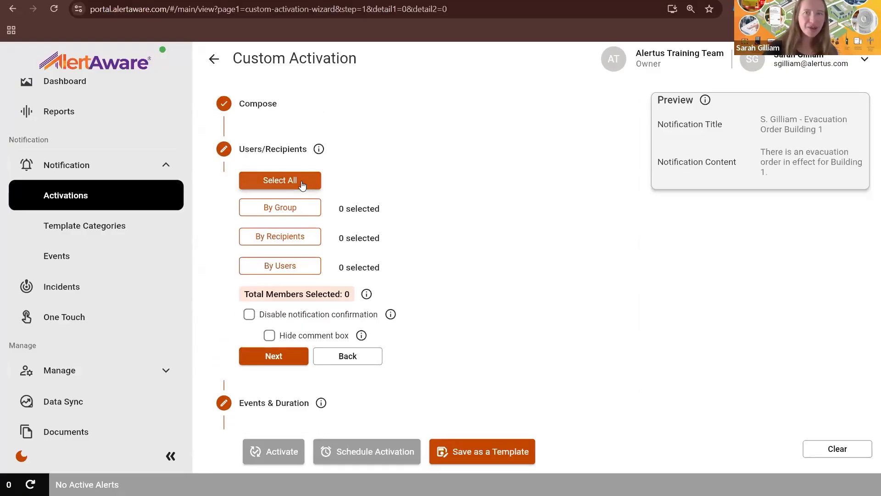
{"action": "left_click", "coordinate": [295, 214]}
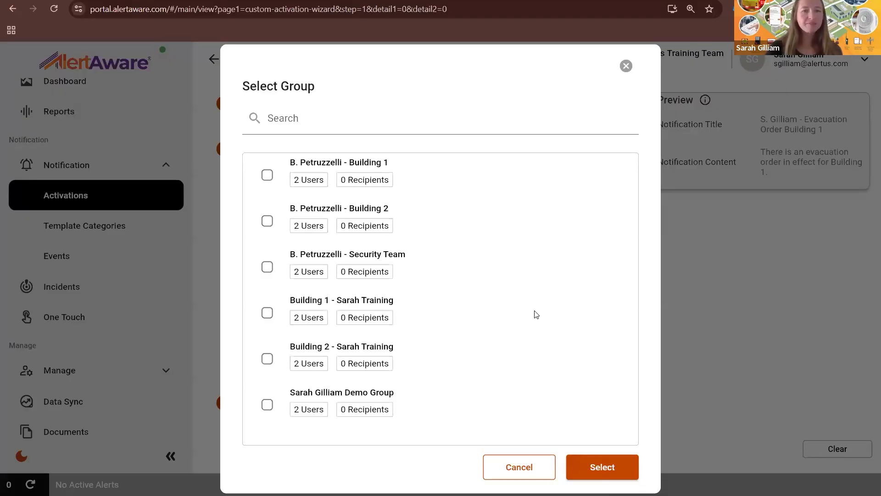
{"action": "left_click", "coordinate": [268, 314]}
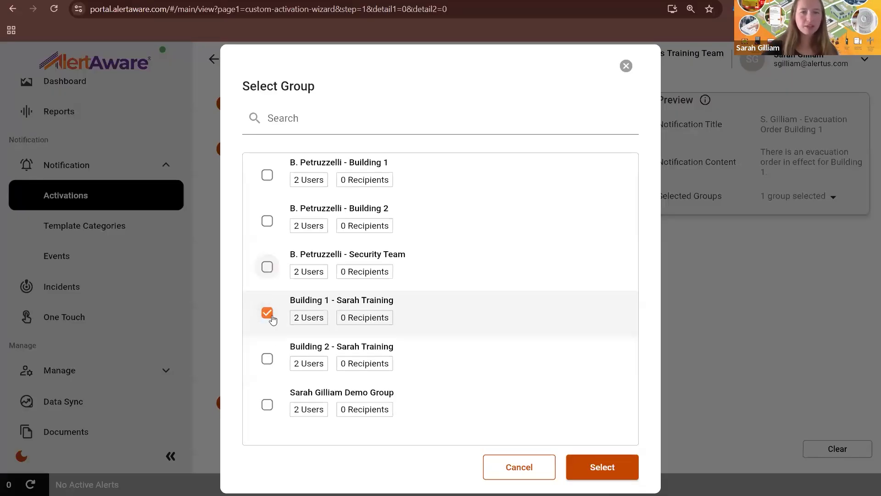
{"action": "left_click", "coordinate": [619, 464]}
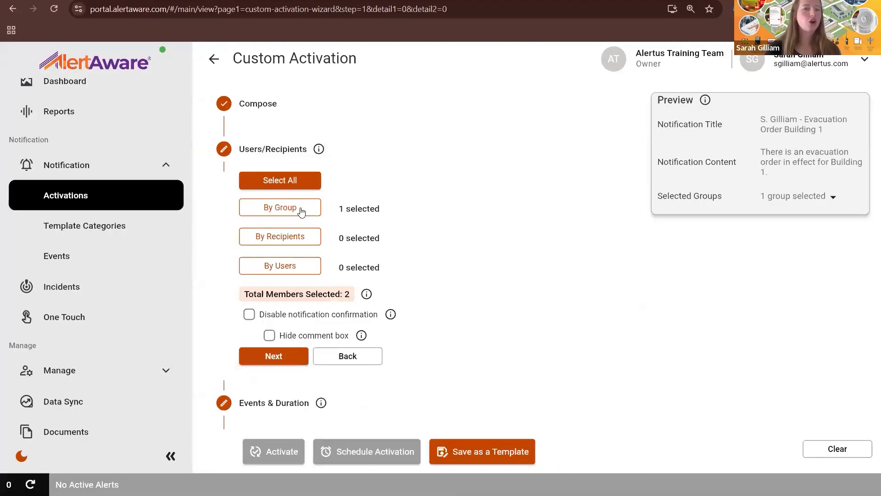
Step: View the list for selecting individual users and close it without choosing anyone
{"action": "left_click", "coordinate": [297, 265]}
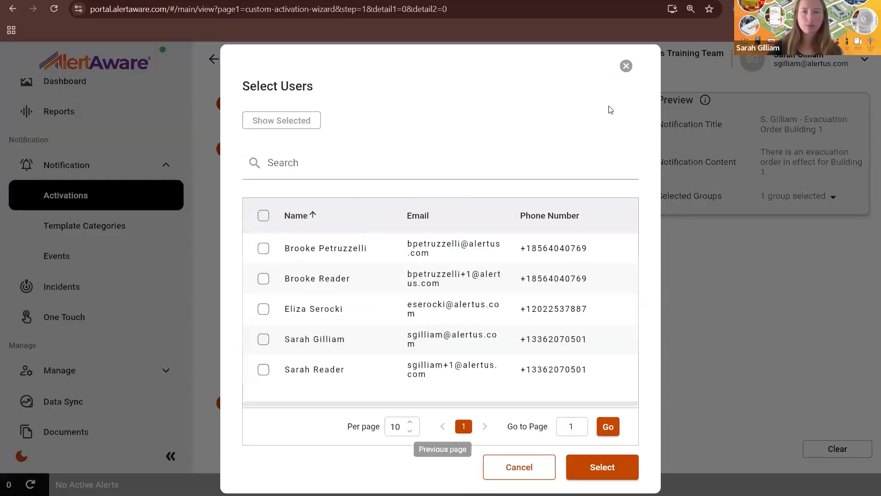
{"action": "left_click", "coordinate": [626, 65]}
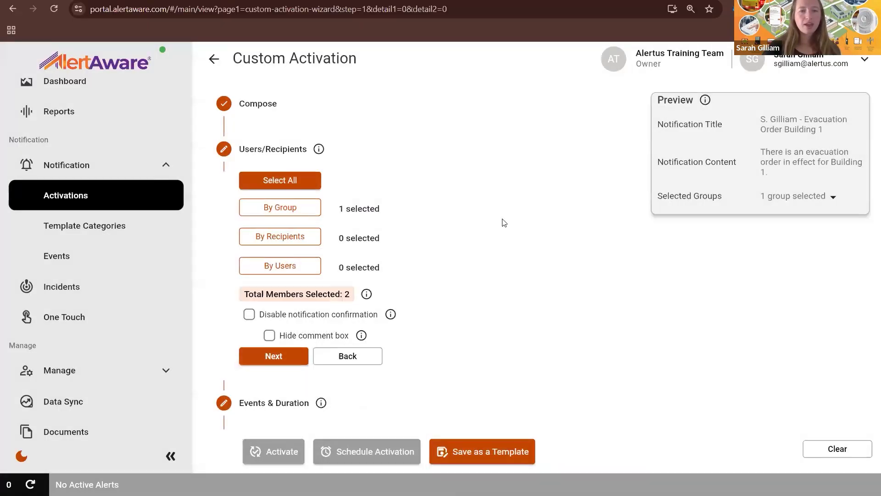
Step: Try the option to disable notification confirmation, view its explanation, and turn the option back off
{"action": "scroll", "coordinate": [488, 228], "scroll_direction": "down", "scroll_amount": 1}
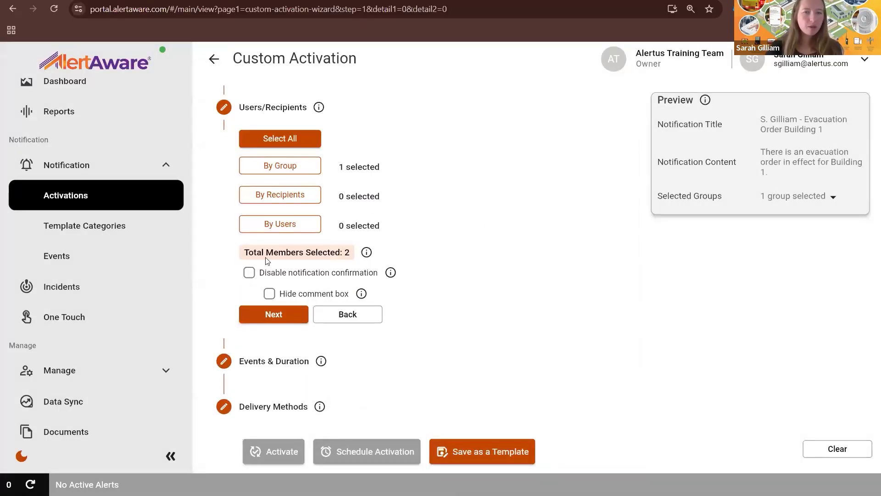
{"action": "left_click", "coordinate": [248, 276]}
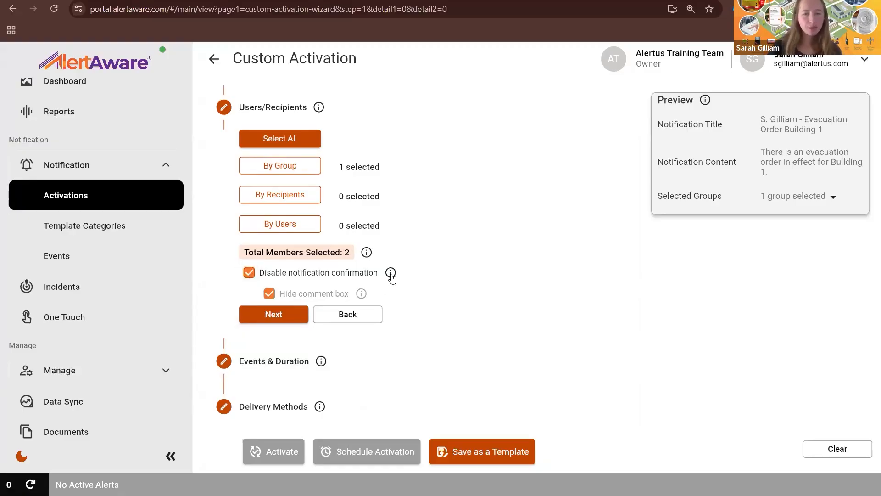
{"action": "mouse_move", "coordinate": [392, 275]}
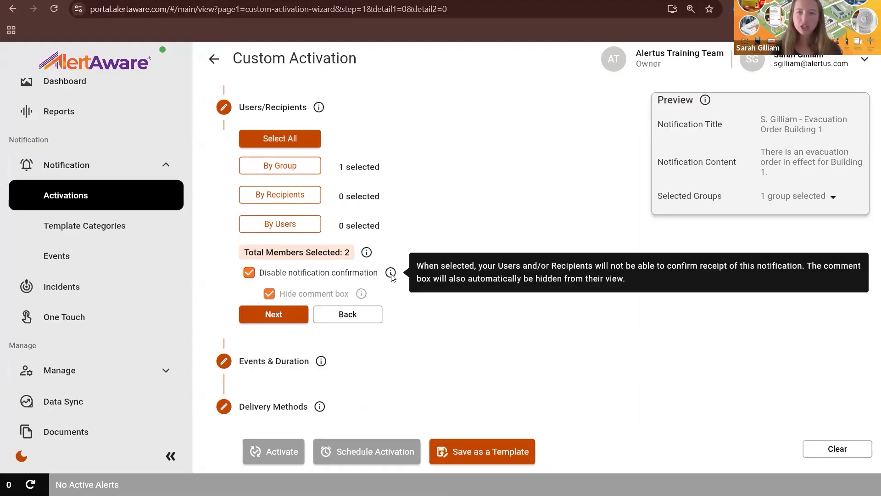
{"action": "left_click", "coordinate": [249, 273]}
Step: Hide the comment box for this notification, view that option's explanation, and proceed to Events & Duration
{"action": "left_click", "coordinate": [270, 294]}
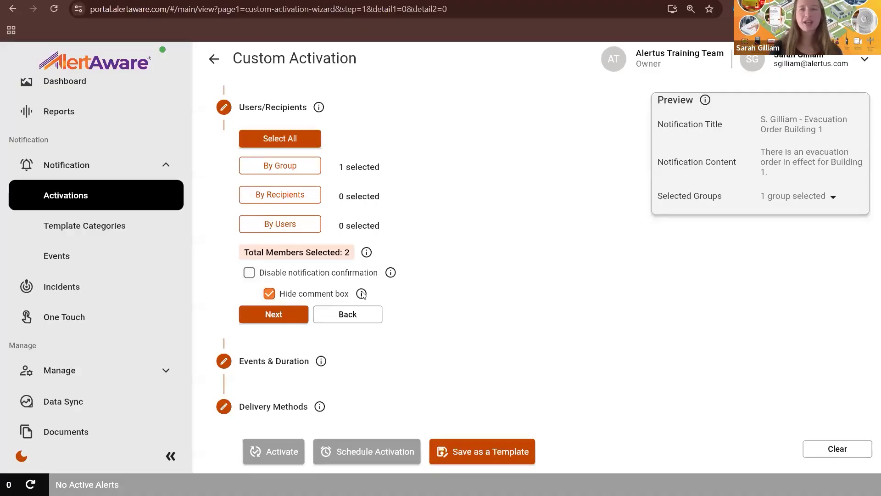
{"action": "mouse_move", "coordinate": [367, 297]}
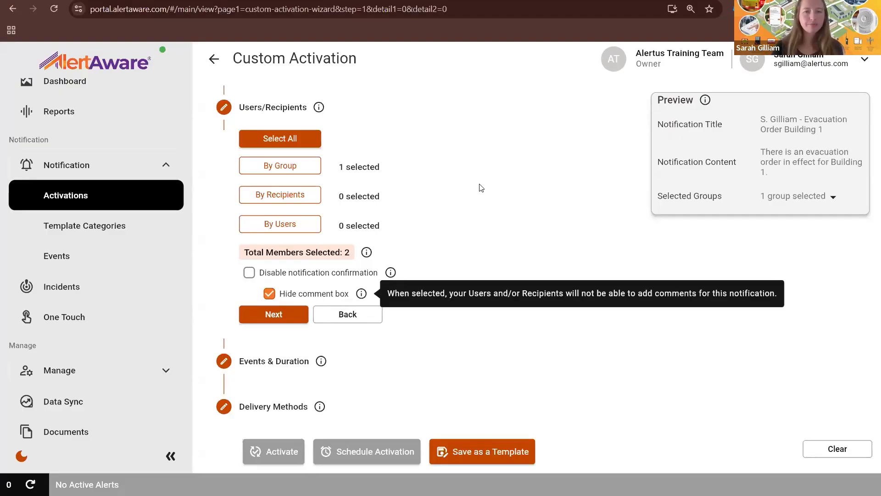
{"action": "left_click", "coordinate": [273, 315]}
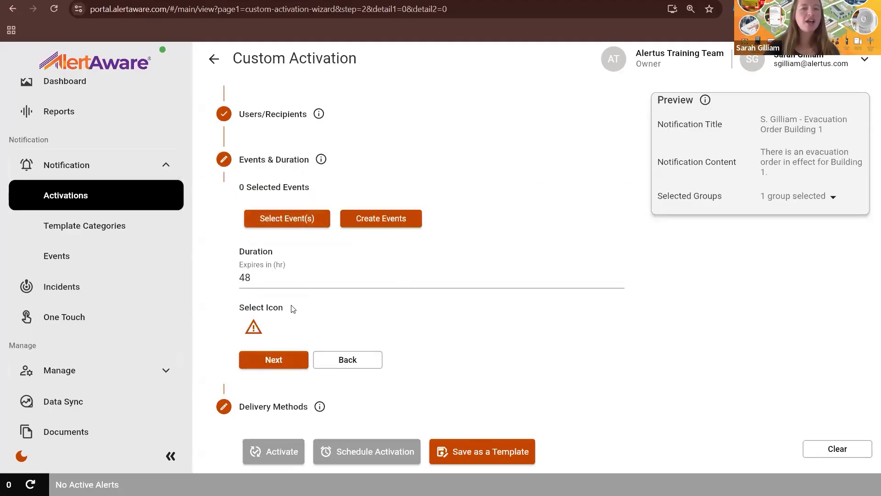
Step: Set the activation's duration to expire in 2 hours
{"action": "left_click", "coordinate": [274, 281]}
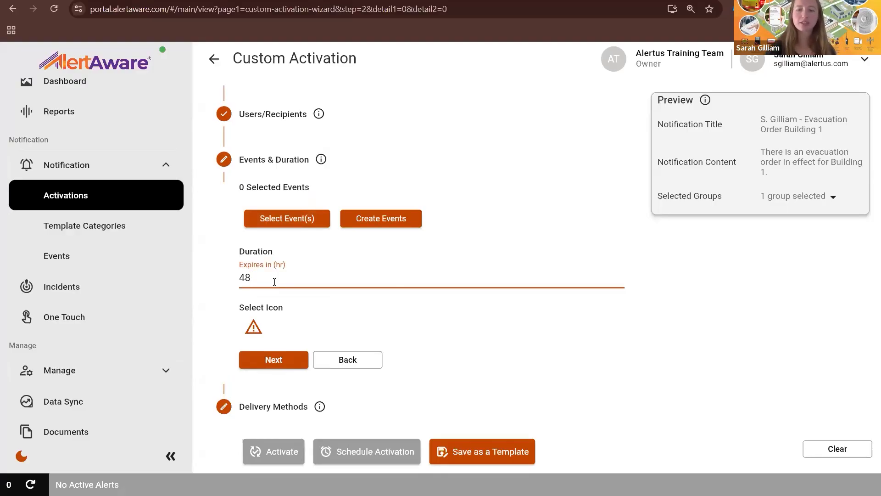
{"action": "key", "text": "BackSpace"}
{"action": "key", "text": "BackSpace"}
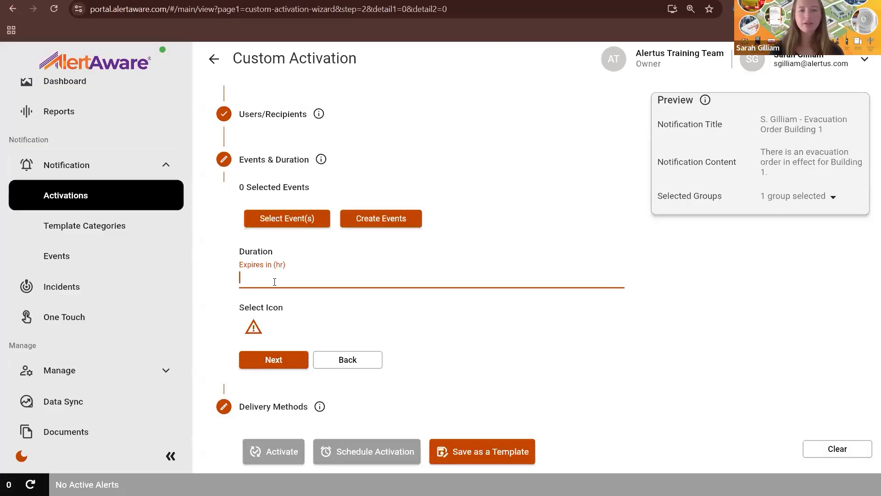
{"action": "type", "text": "2"}
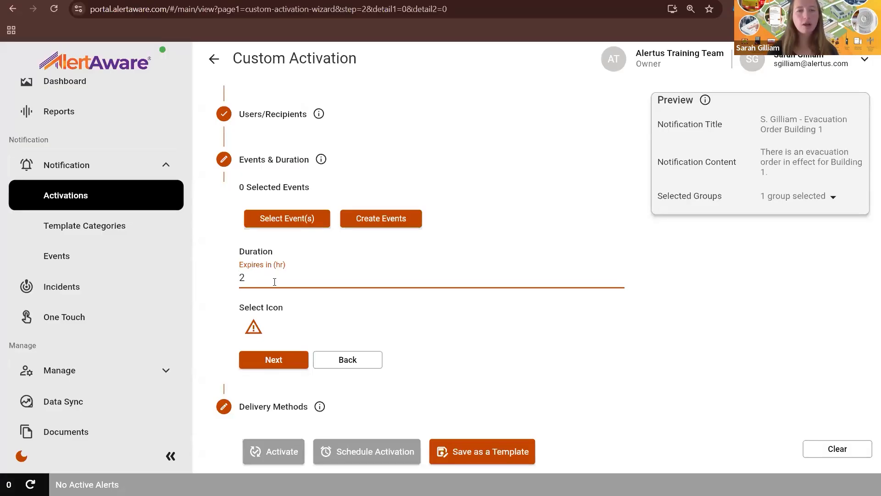
Step: Search the icon library for "Evac" and assign the evacuation icon to the activation
{"action": "left_click", "coordinate": [256, 334]}
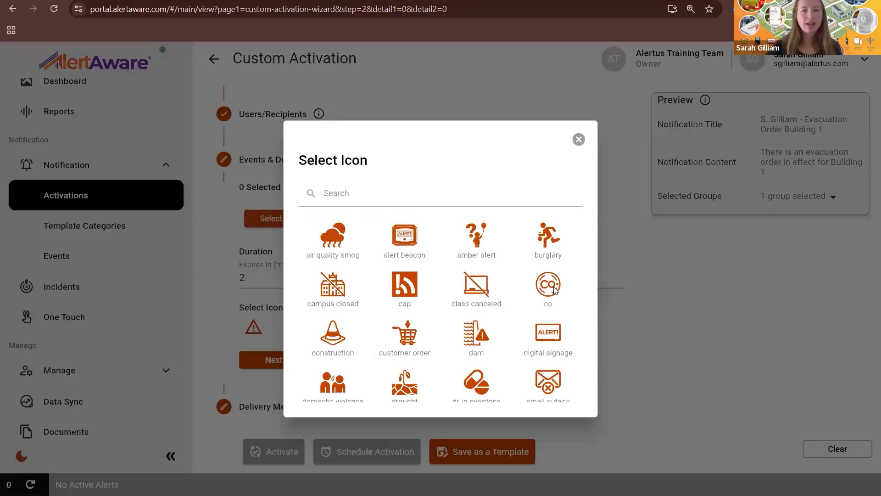
{"action": "left_click", "coordinate": [414, 193]}
{"action": "type", "text": "Evac"}
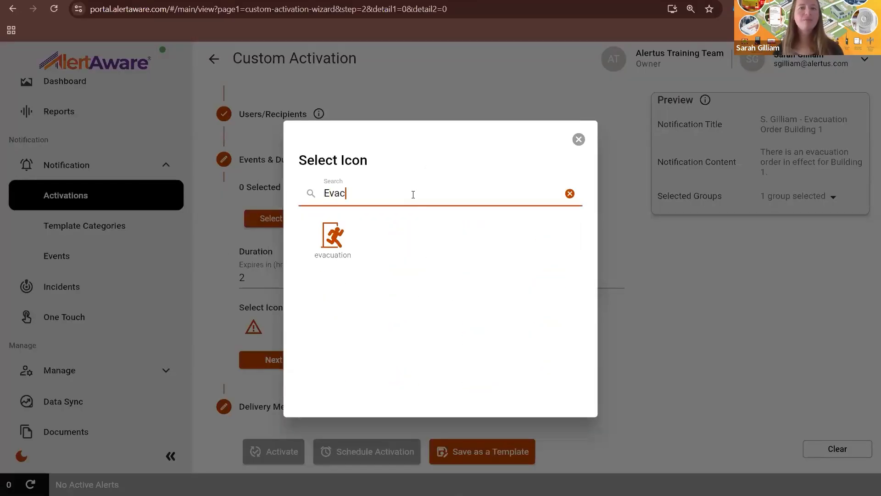
{"action": "left_click", "coordinate": [333, 237]}
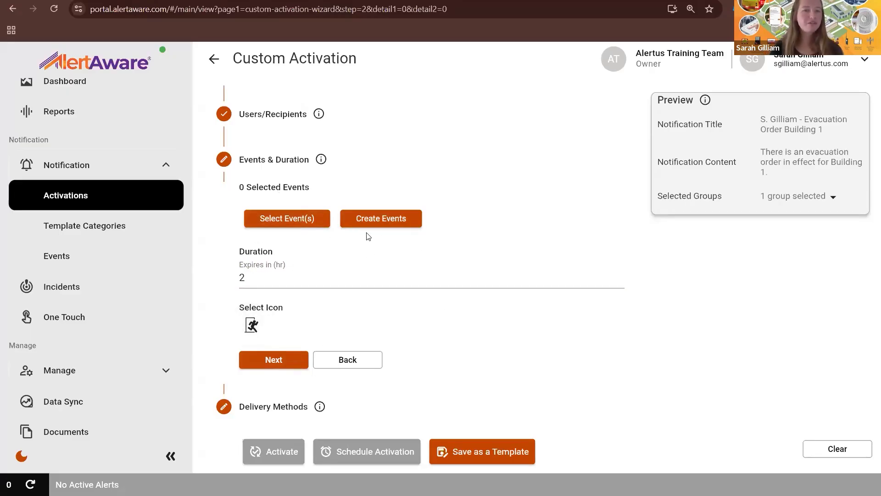
Step: View the event selection dialog and close it without attaching an event
{"action": "left_click", "coordinate": [302, 221]}
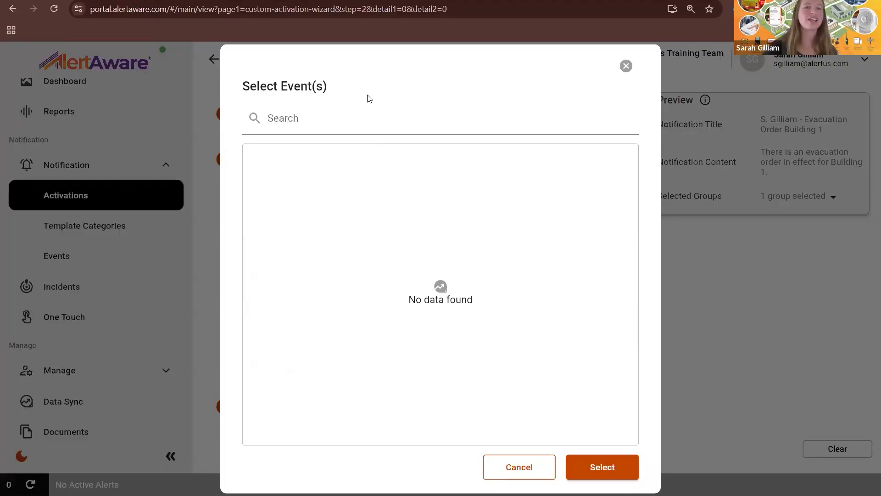
{"action": "left_click", "coordinate": [626, 67]}
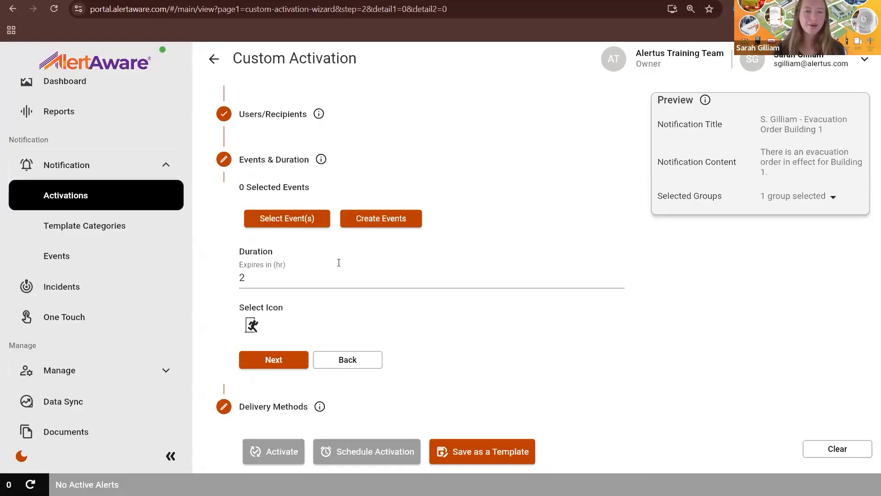
Step: Proceed to Delivery Methods and enable Push Notification, SMS and Voice, collapsing each method's details
{"action": "left_click", "coordinate": [274, 360]}
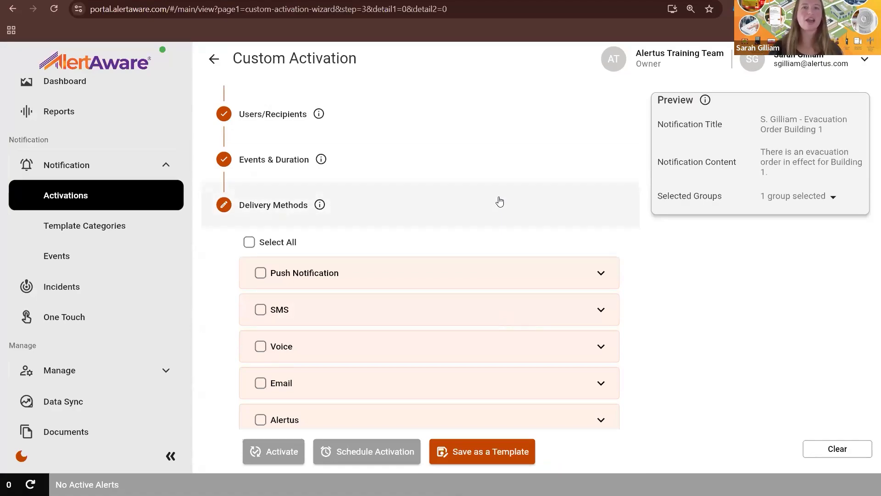
{"action": "scroll", "coordinate": [500, 212], "scroll_direction": "down", "scroll_amount": 1}
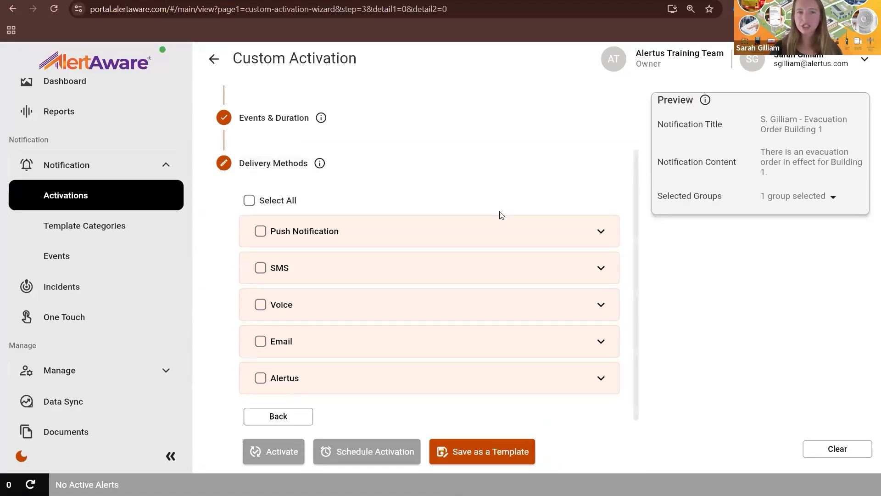
{"action": "left_click", "coordinate": [260, 232]}
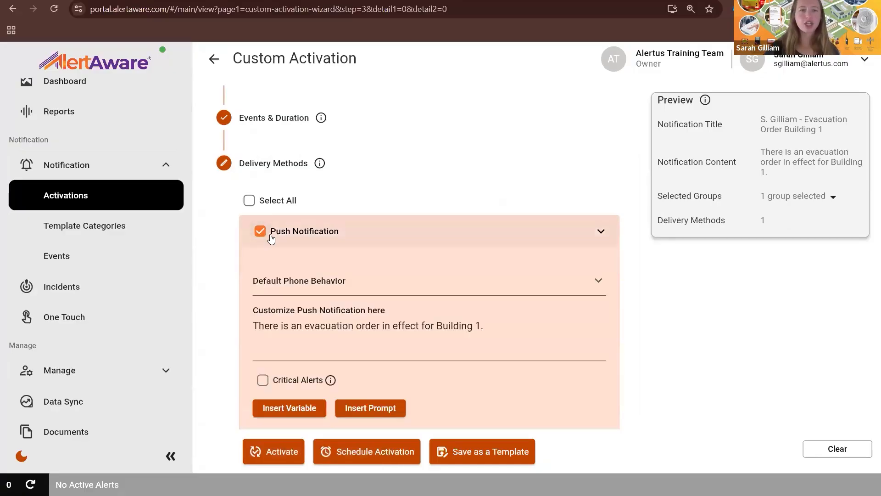
{"action": "left_click", "coordinate": [601, 238]}
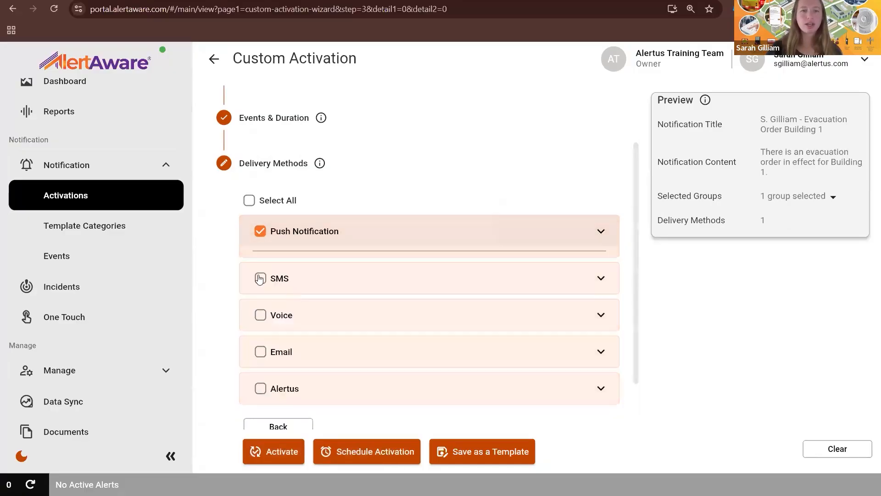
{"action": "left_click", "coordinate": [260, 268]}
{"action": "left_click", "coordinate": [601, 269]}
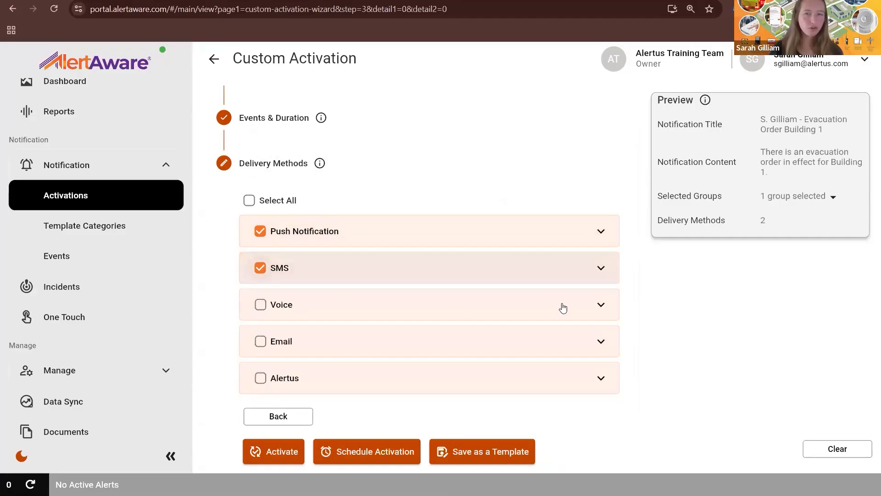
{"action": "left_click", "coordinate": [601, 306]}
{"action": "left_click", "coordinate": [601, 305]}
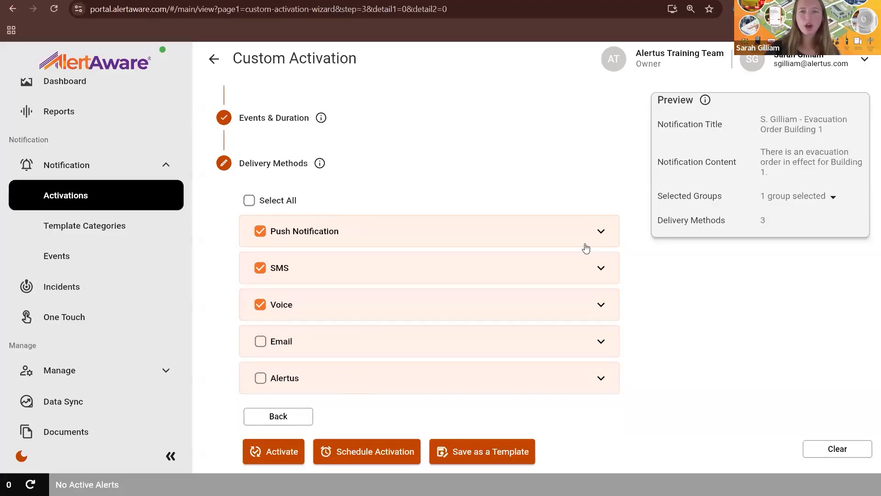
Step: Set the push notification's emergency tone to Chime and play a preview of the sound
{"action": "left_click", "coordinate": [600, 232]}
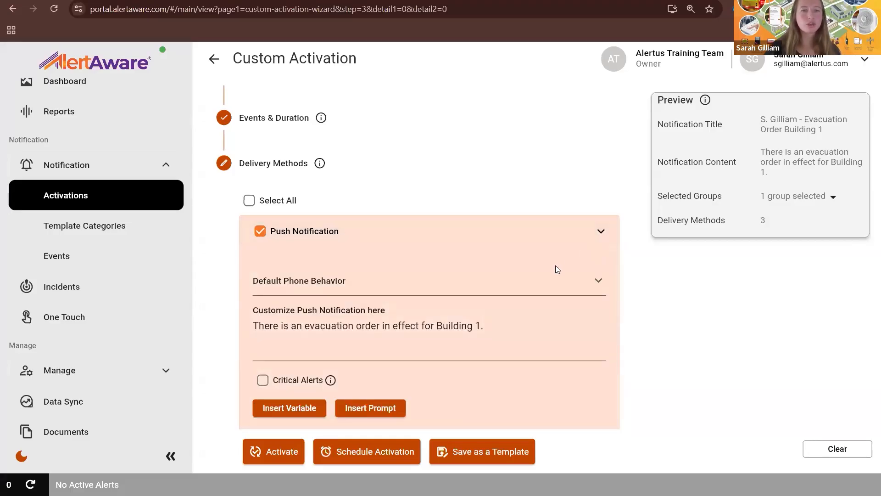
{"action": "scroll", "coordinate": [555, 269], "scroll_direction": "down", "scroll_amount": 1}
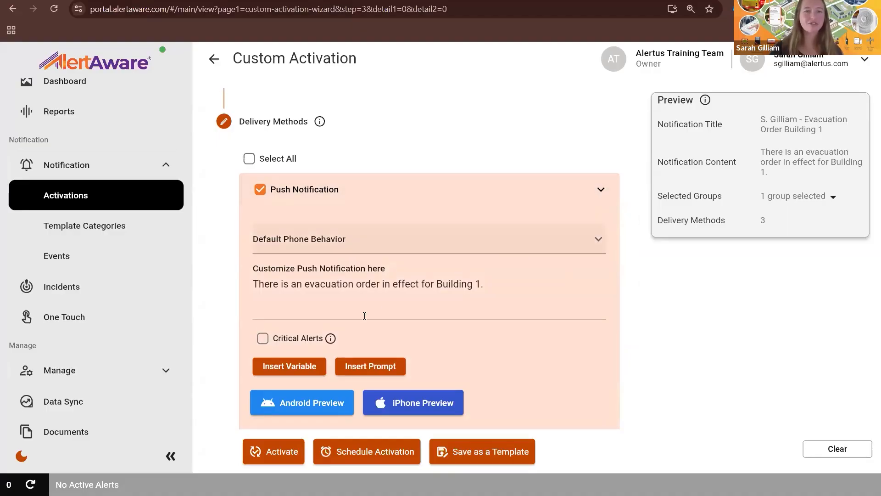
{"action": "scroll", "coordinate": [384, 307], "scroll_direction": "down", "scroll_amount": 1}
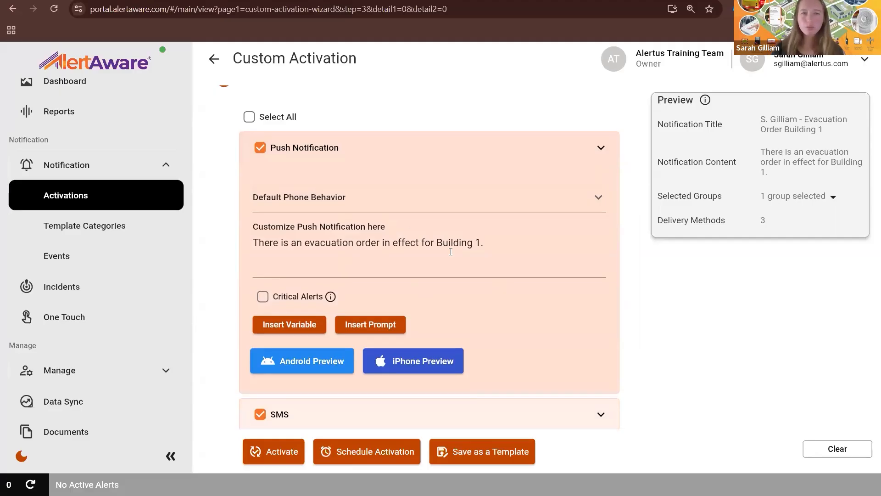
{"action": "left_click", "coordinate": [598, 200]}
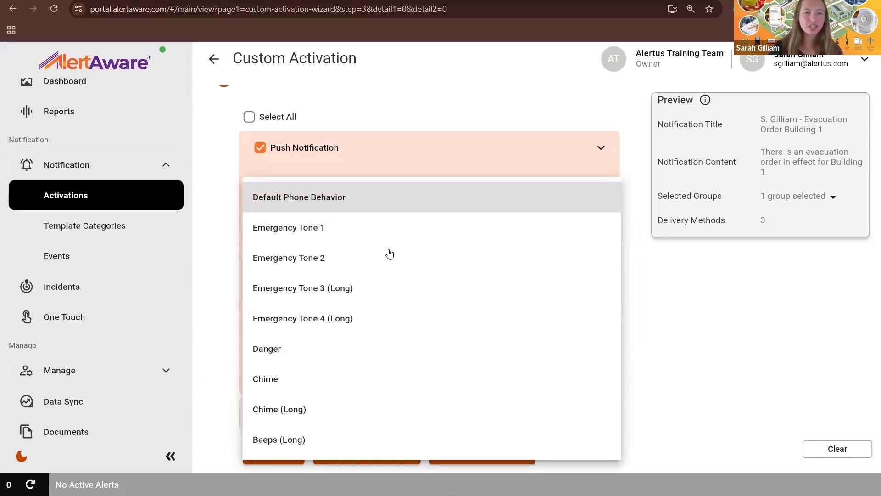
{"action": "left_click", "coordinate": [326, 380]}
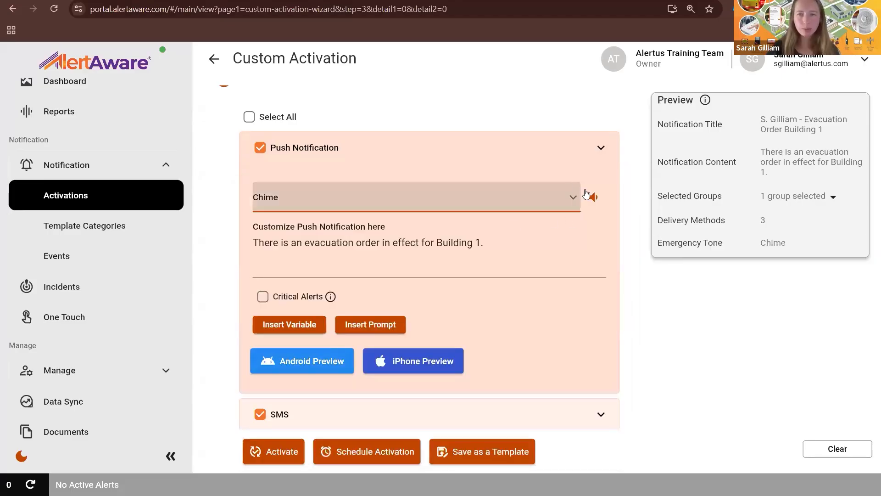
{"action": "left_click", "coordinate": [592, 205]}
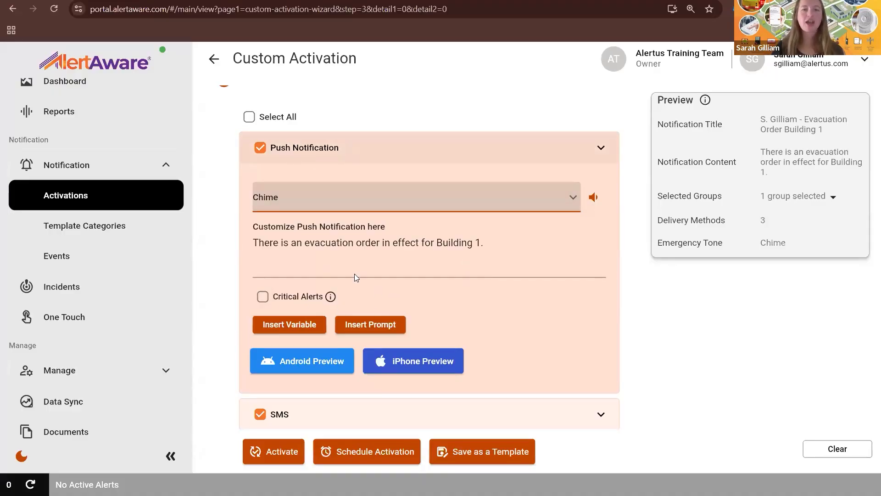
Step: Enable Critical Alerts for the push notification, view the option's explanation, and collapse the push notification settings
{"action": "left_click", "coordinate": [262, 296]}
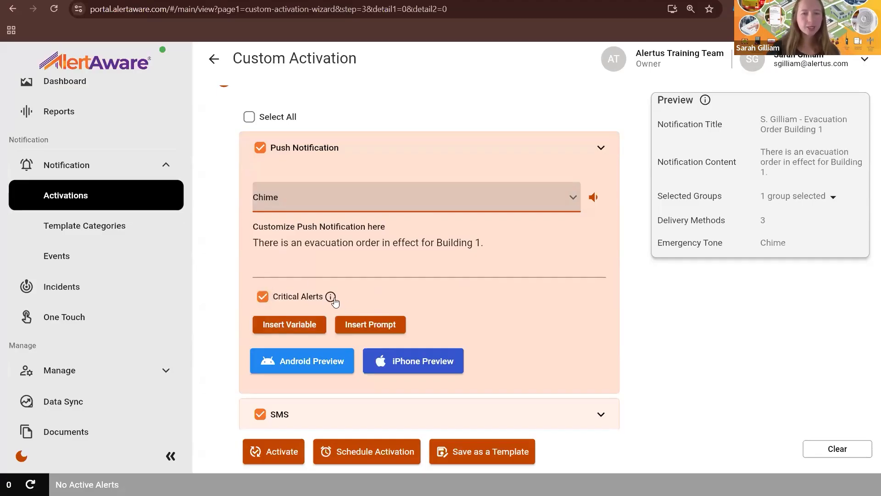
{"action": "mouse_move", "coordinate": [330, 297]}
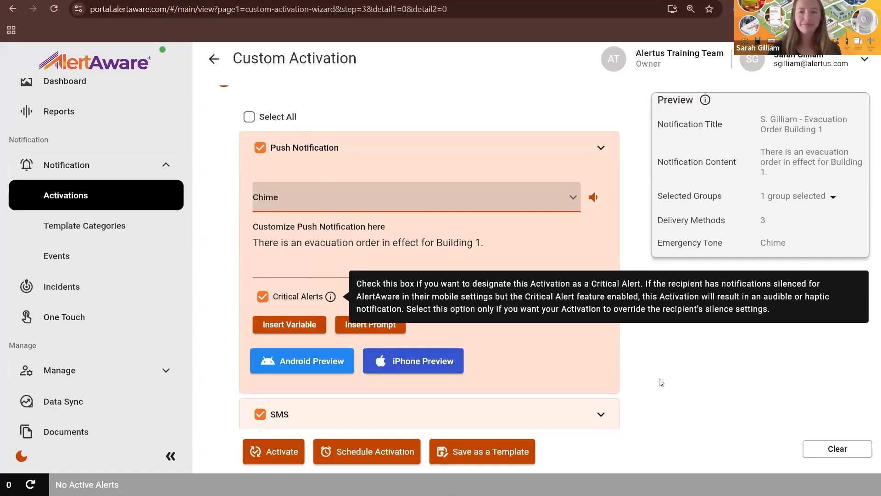
{"action": "left_click", "coordinate": [601, 149]}
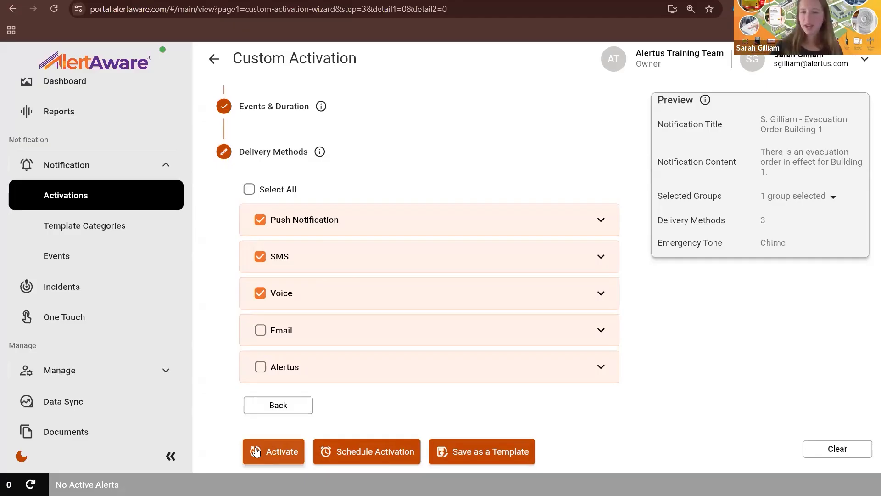
Step: View the Schedule Activation dialog's start date and time options, cancelling without scheduling
{"action": "left_click", "coordinate": [374, 455]}
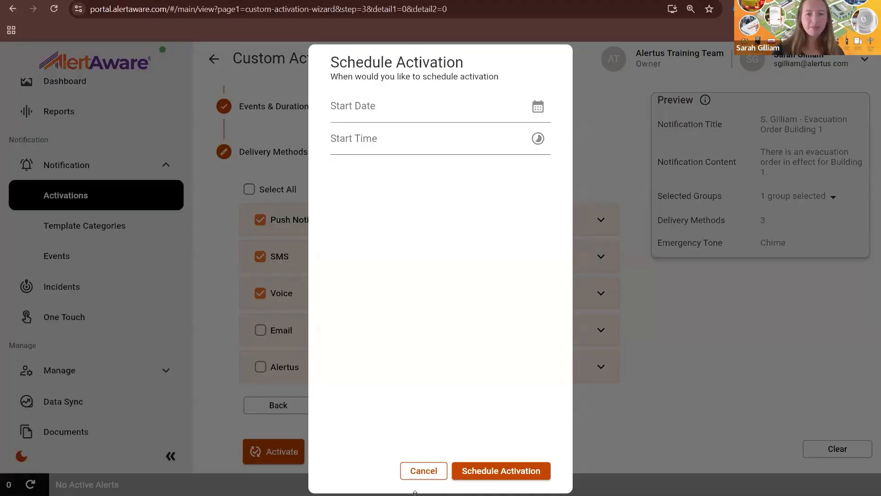
{"action": "left_click", "coordinate": [428, 475]}
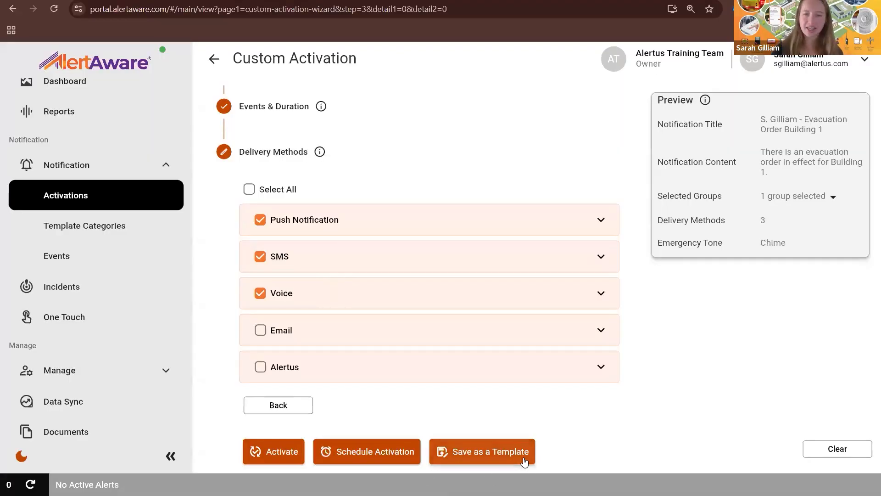
Step: Save the Building 1 evacuation order activation as a One Touch template in the presenter's own template category
{"action": "left_click", "coordinate": [494, 451]}
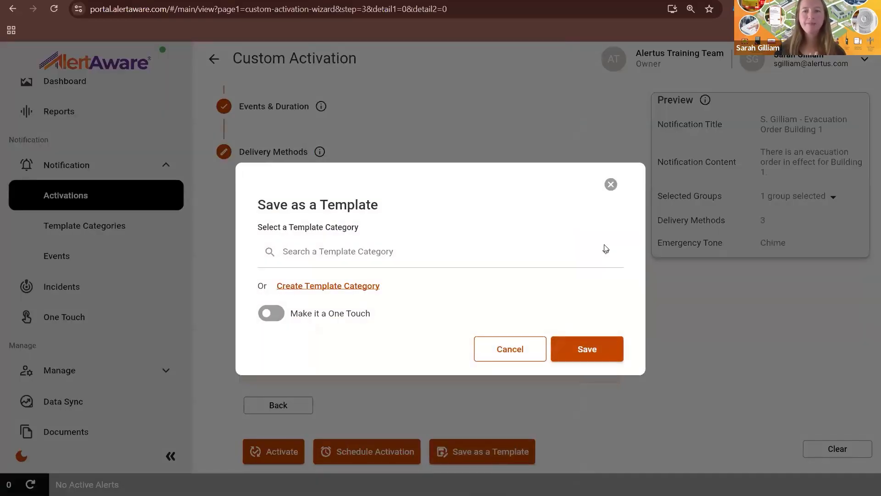
{"action": "left_click", "coordinate": [605, 251]}
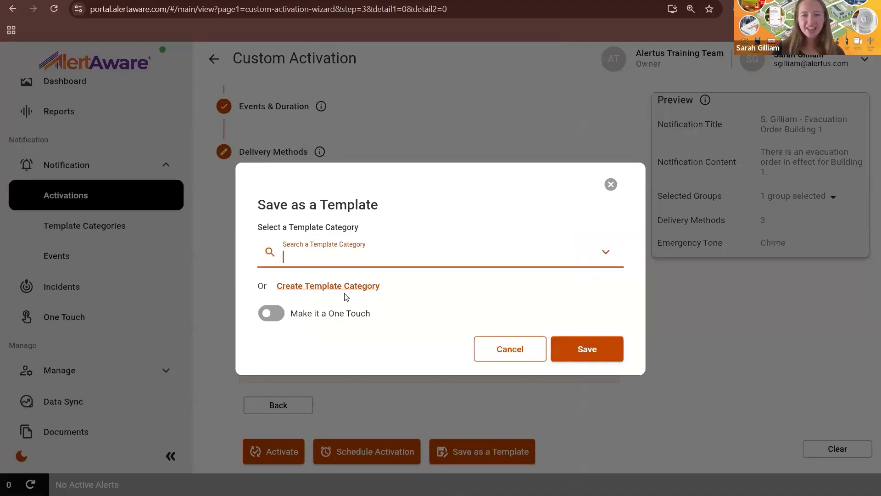
{"action": "left_click", "coordinate": [606, 251]}
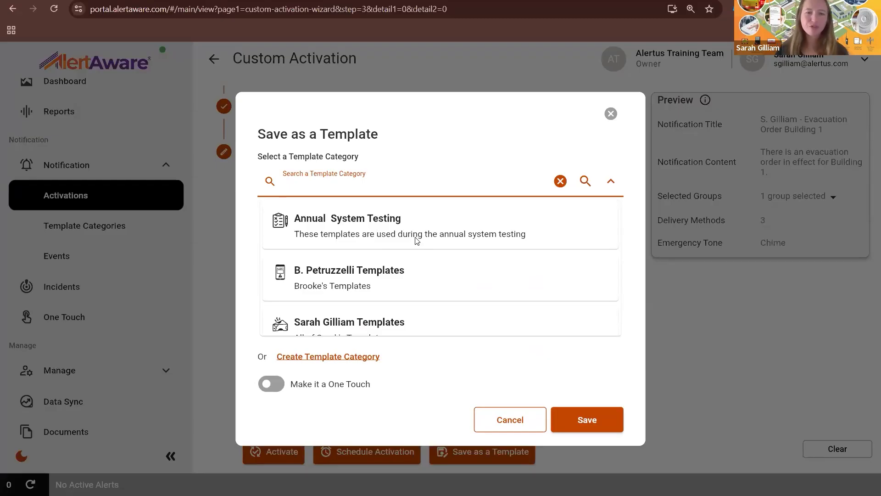
{"action": "scroll", "coordinate": [416, 241], "scroll_direction": "down", "scroll_amount": 1}
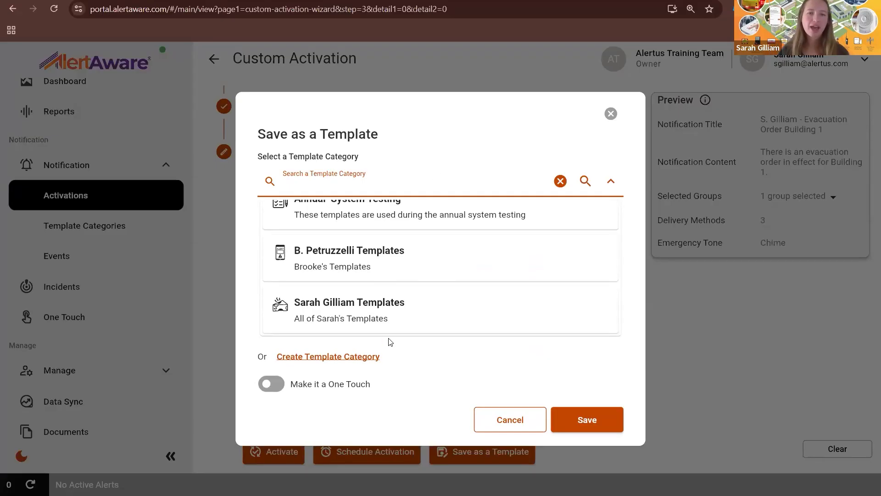
{"action": "left_click", "coordinate": [364, 307]}
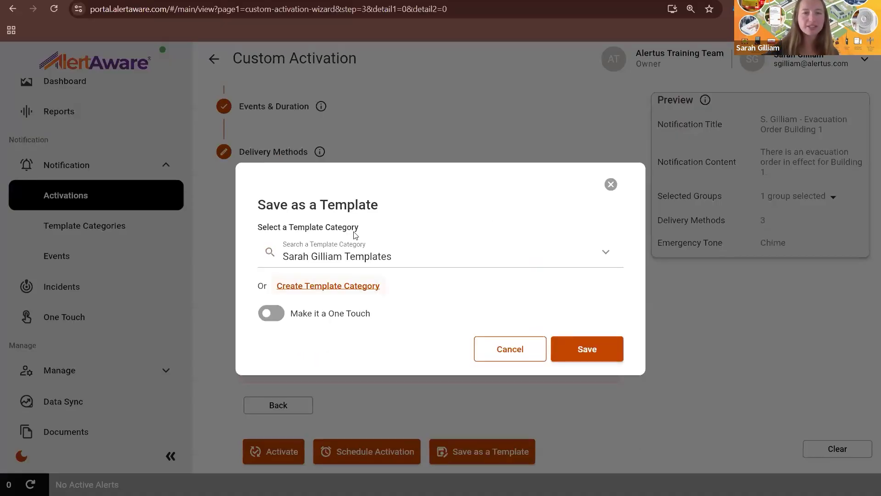
{"action": "left_click", "coordinate": [264, 315]}
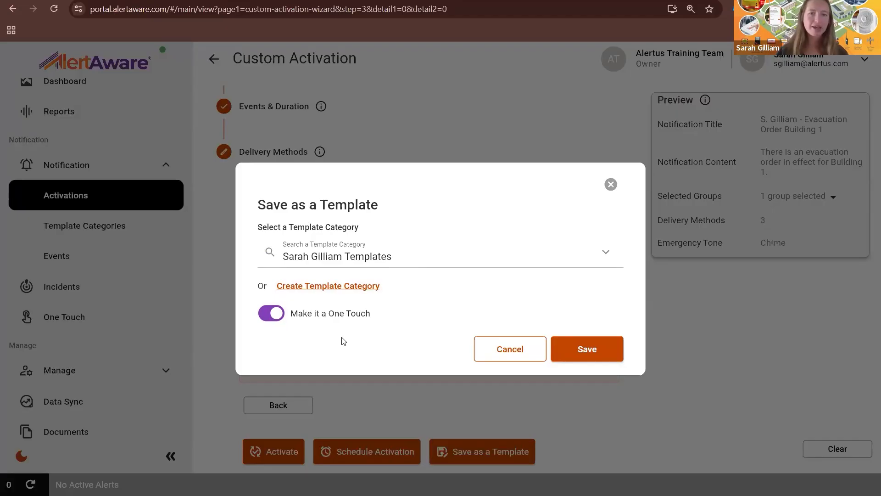
{"action": "left_click", "coordinate": [581, 353]}
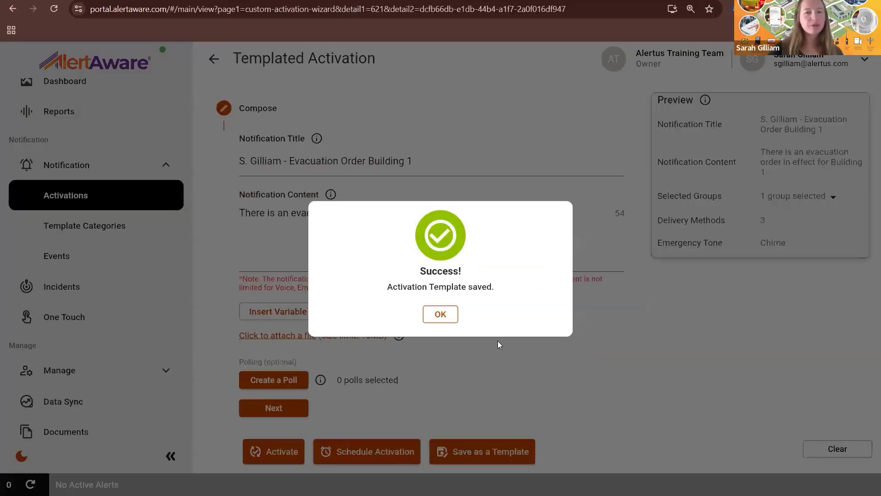
{"action": "left_click", "coordinate": [444, 317]}
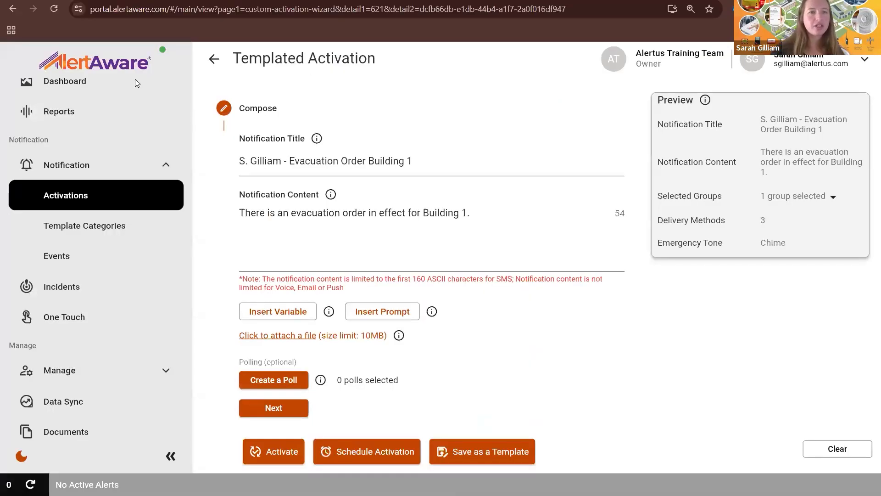
Step: Go to the dashboard, open One Touch, and view the edit and delete options of the new Building 1 evacuation order template
{"action": "left_click", "coordinate": [106, 64]}
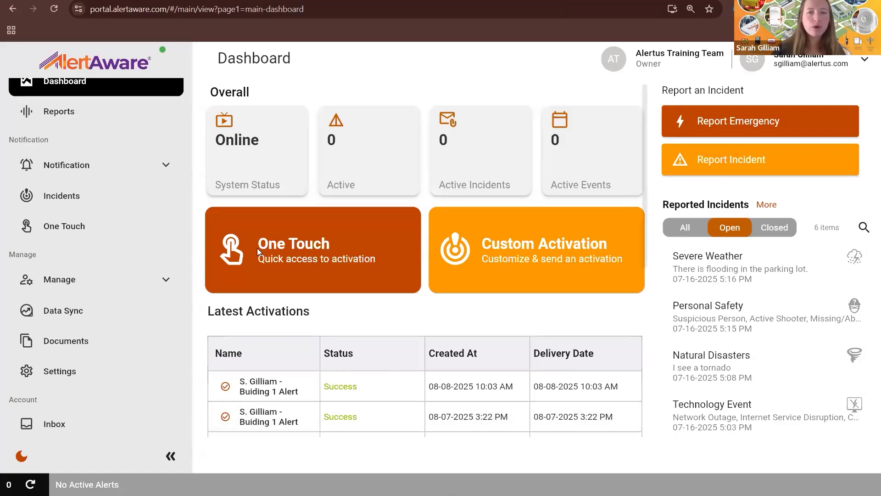
{"action": "left_click", "coordinate": [269, 221]}
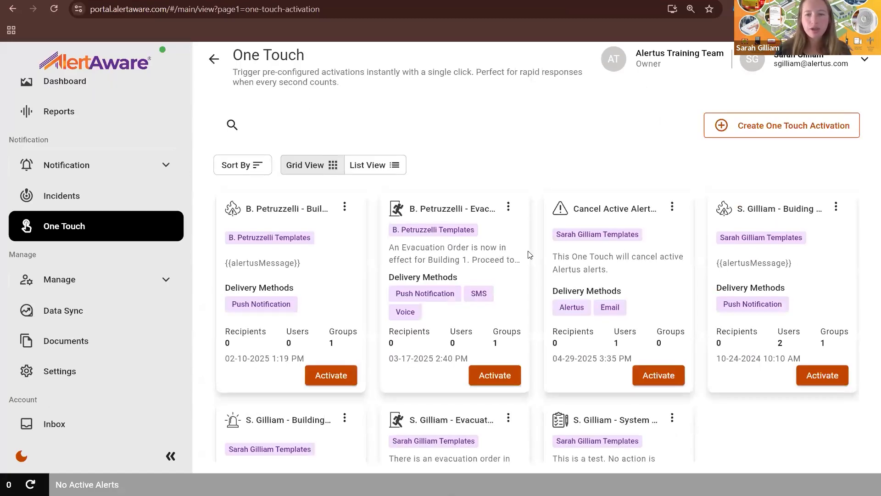
{"action": "scroll", "coordinate": [524, 275], "scroll_direction": "down", "scroll_amount": 2}
{"action": "scroll", "coordinate": [517, 283], "scroll_direction": "down", "scroll_amount": 1}
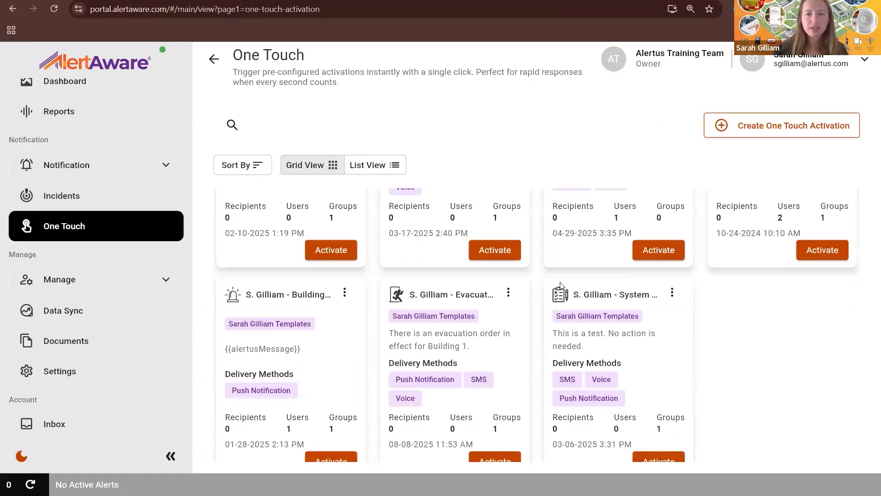
{"action": "scroll", "coordinate": [454, 307], "scroll_direction": "down", "scroll_amount": 1}
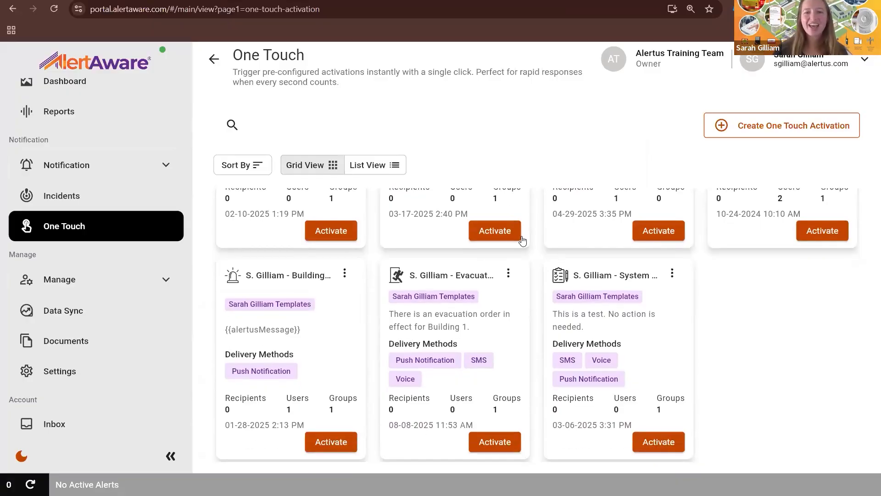
{"action": "left_click", "coordinate": [509, 274]}
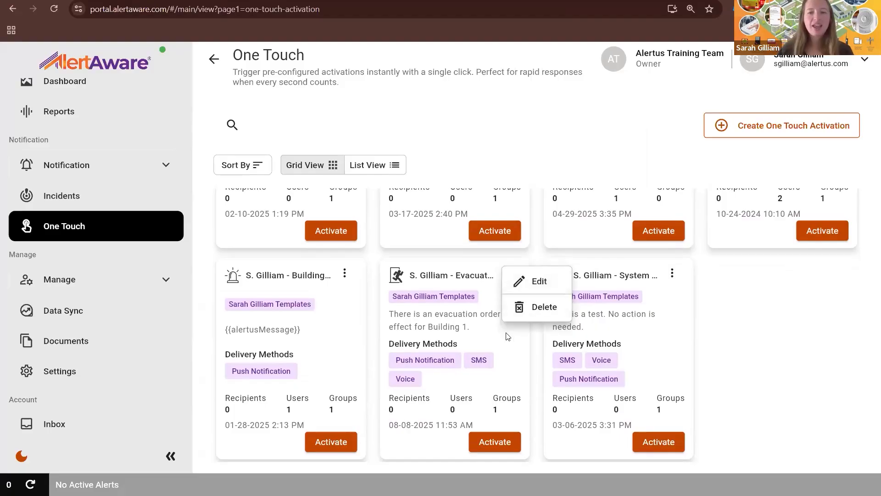
{"action": "left_click", "coordinate": [491, 301]}
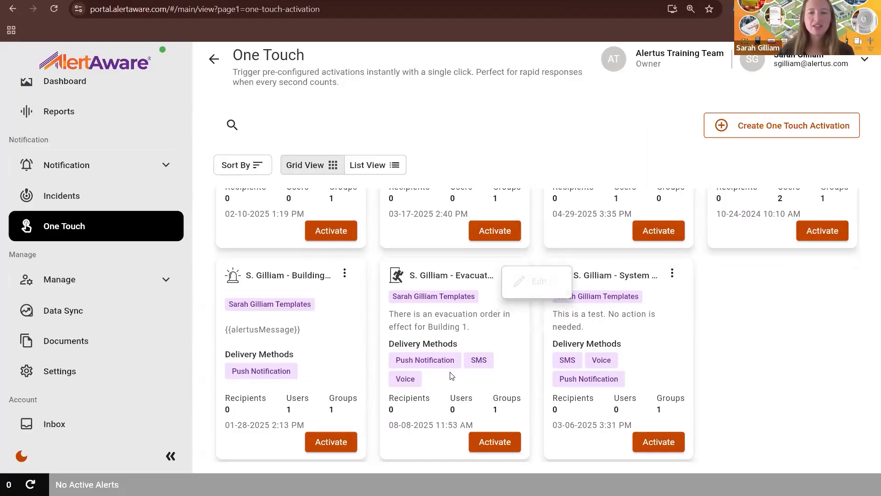
Step: Review and send the Building 1 evacuation order One Touch activation, and return to the dashboard
{"action": "left_click", "coordinate": [498, 441]}
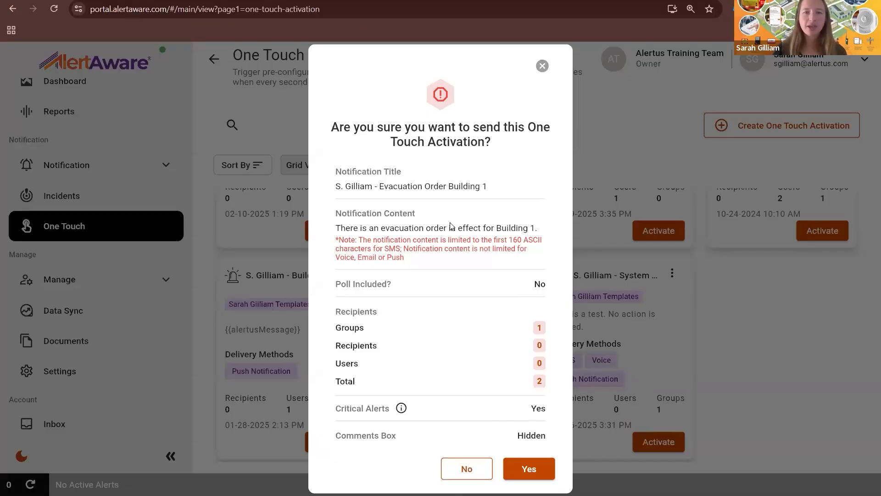
{"action": "scroll", "coordinate": [450, 226], "scroll_direction": "down", "scroll_amount": 1}
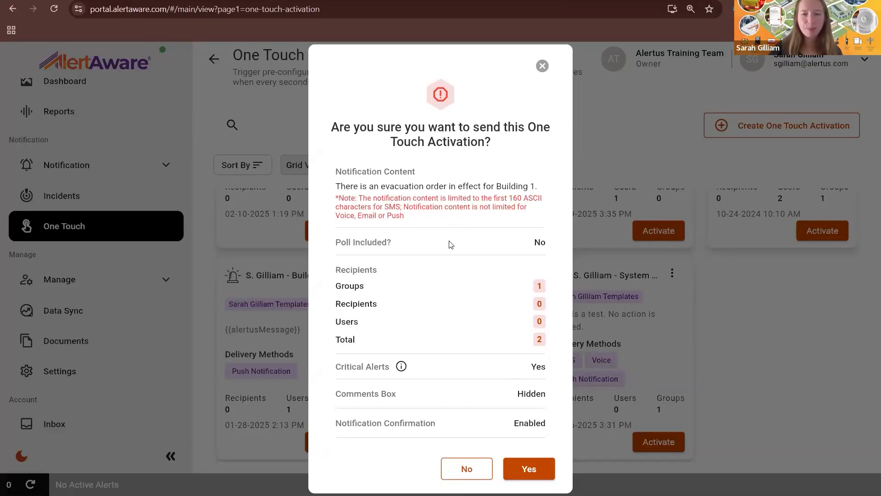
{"action": "scroll", "coordinate": [442, 268], "scroll_direction": "down", "scroll_amount": 3}
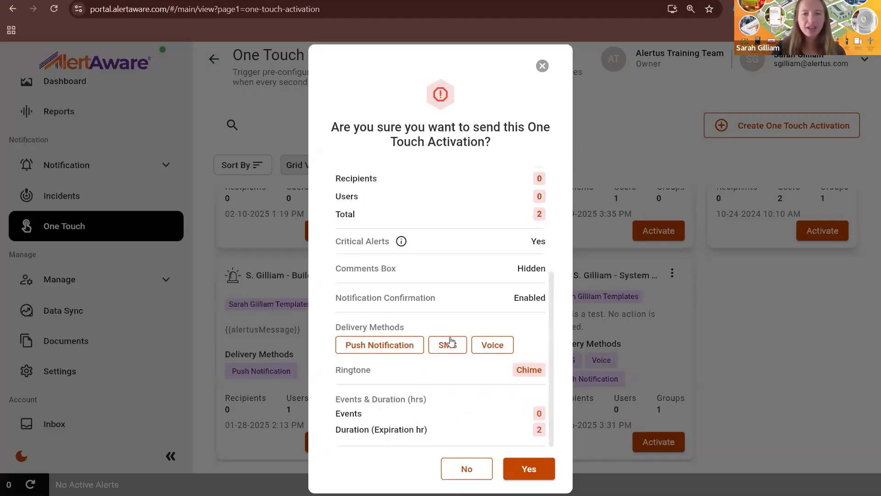
{"action": "left_click", "coordinate": [529, 470]}
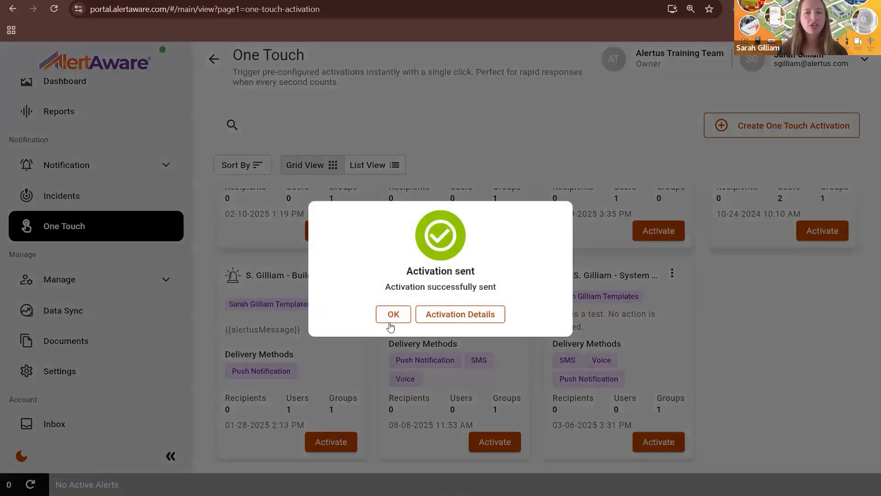
{"action": "left_click", "coordinate": [397, 323]}
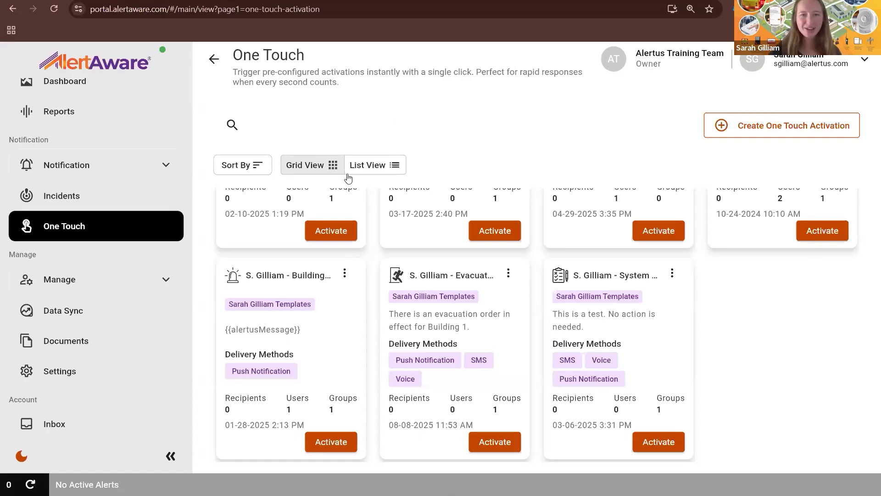
{"action": "left_click", "coordinate": [123, 67]}
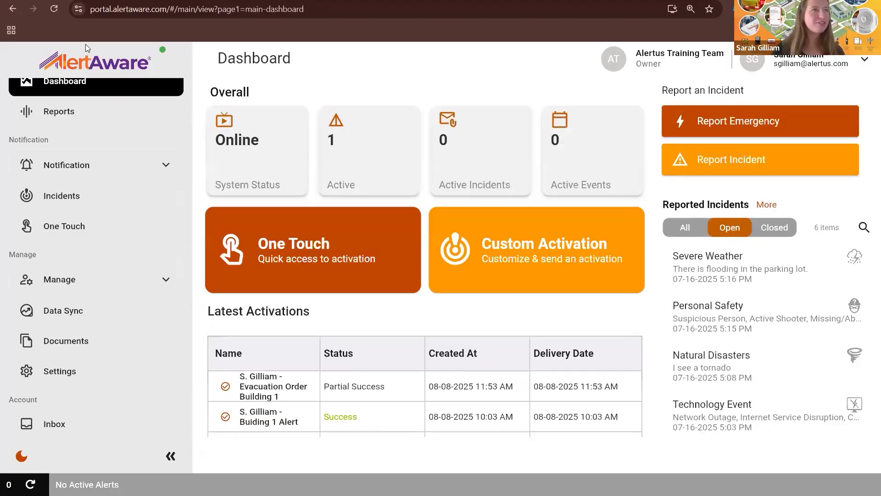